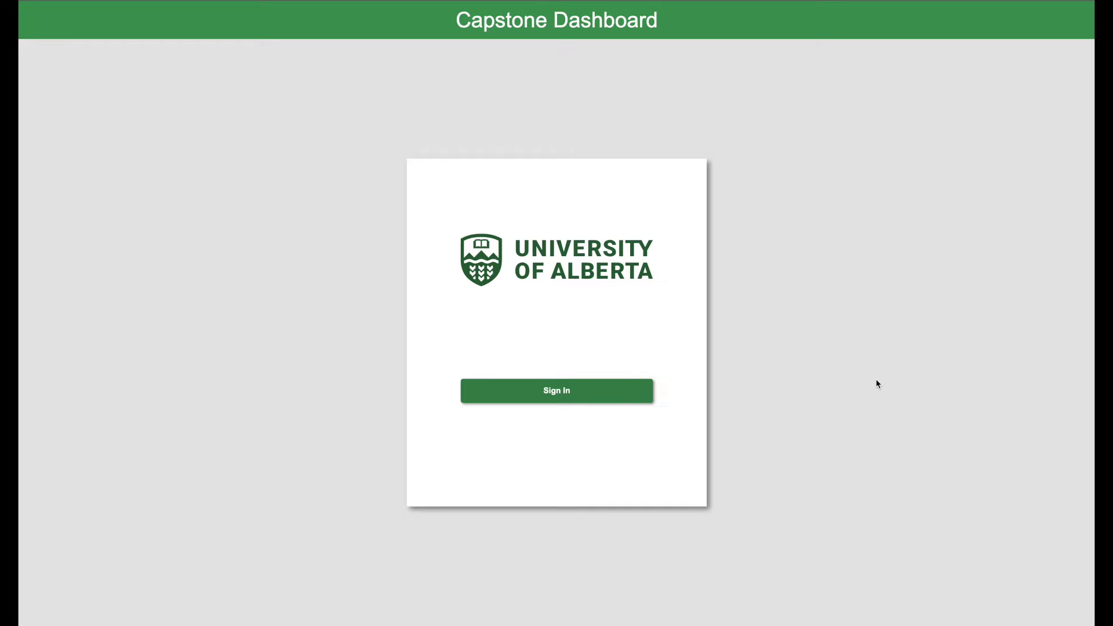
# Sign in with the ualberta Google account, glance at Add Course, then open the CMPUT 401 course
pyautogui.click(592, 391)
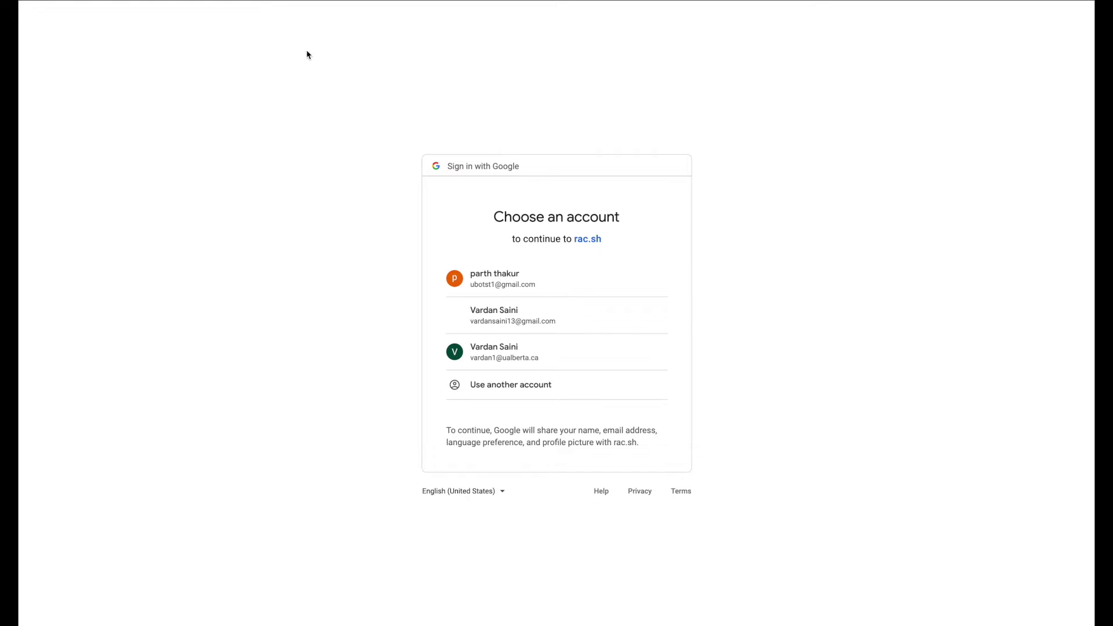
pyautogui.click(523, 363)
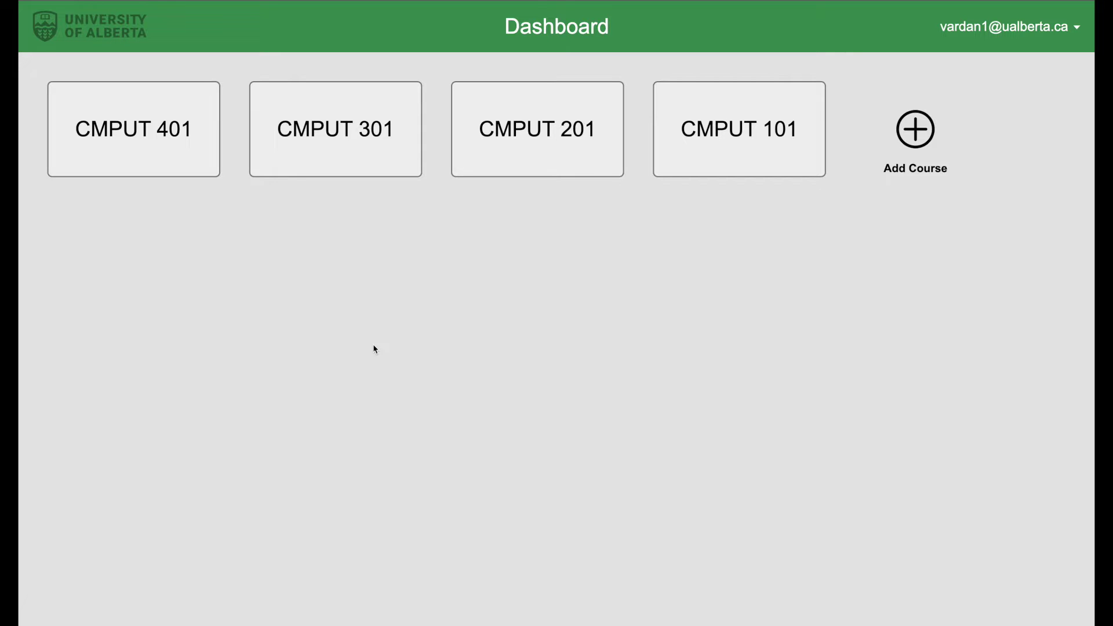
pyautogui.click(913, 135)
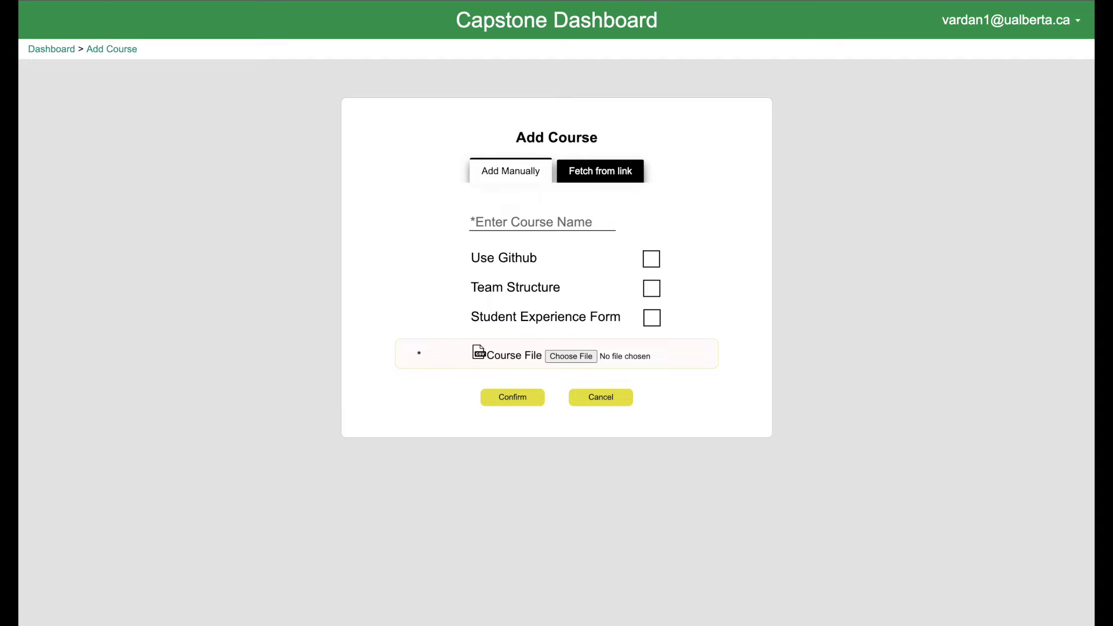
pyautogui.click(52, 50)
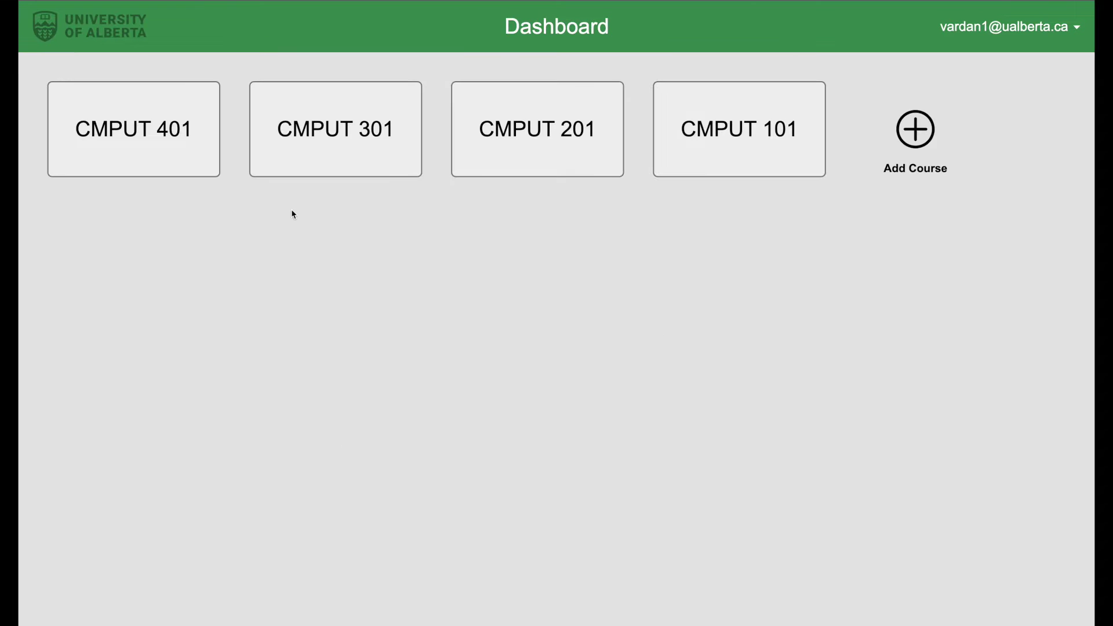
pyautogui.click(169, 144)
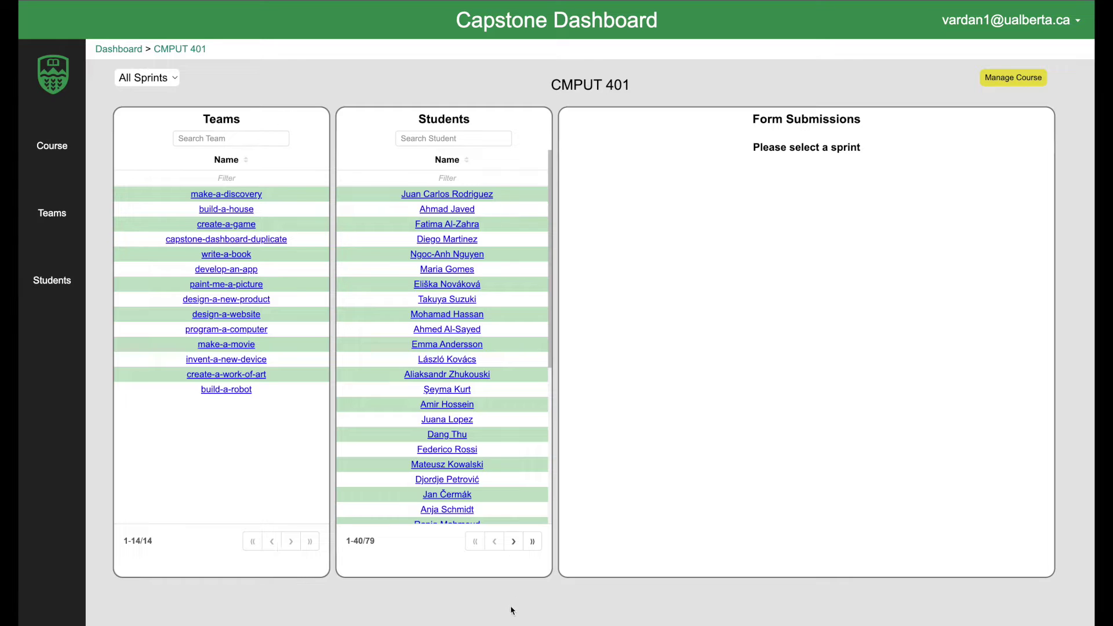
# Filter the CMPUT 401 Form Submissions to Sprint 1, scroll the sheet, then go to Teams
pyautogui.click(147, 78)
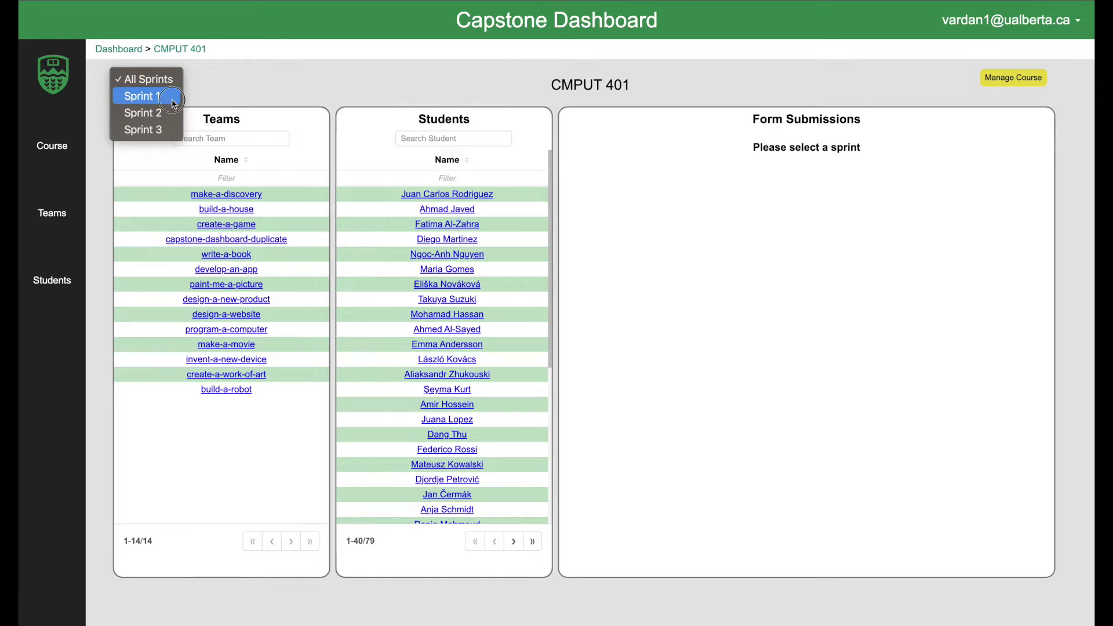
pyautogui.click(142, 95)
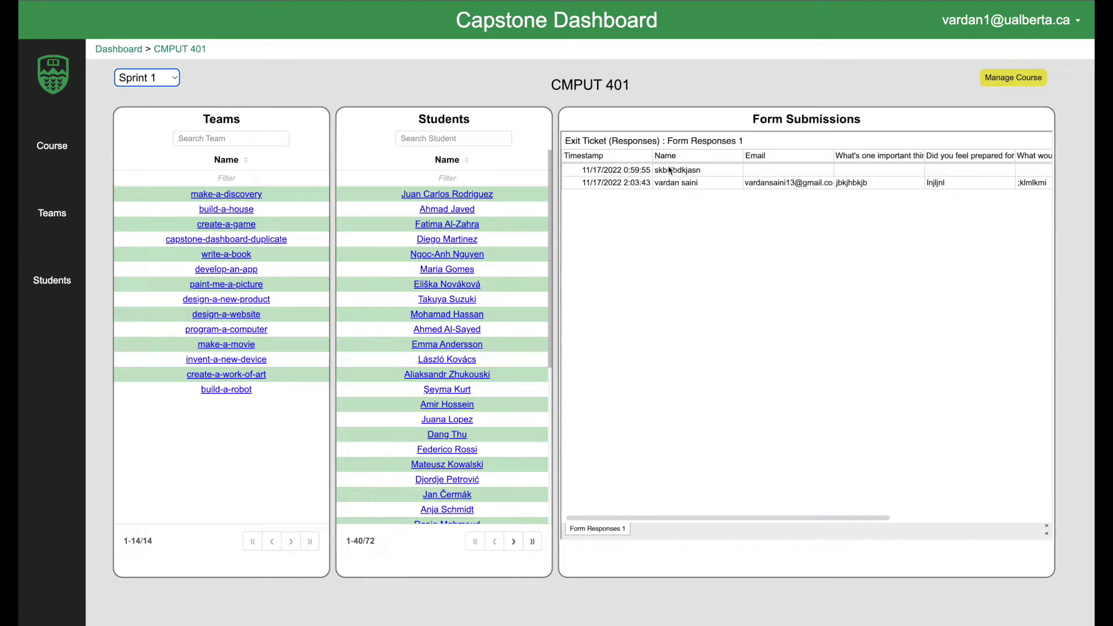
pyautogui.hscroll(5, 838, 264)
pyautogui.hscroll(-5, 899, 244)
pyautogui.moveTo(98, 218)
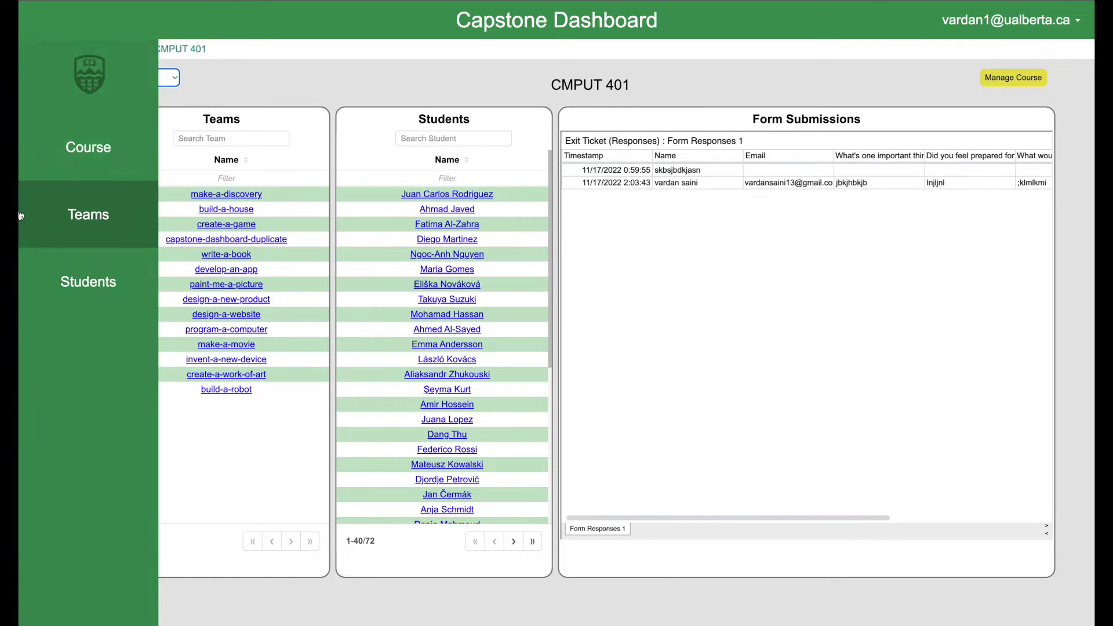
pyautogui.click(105, 221)
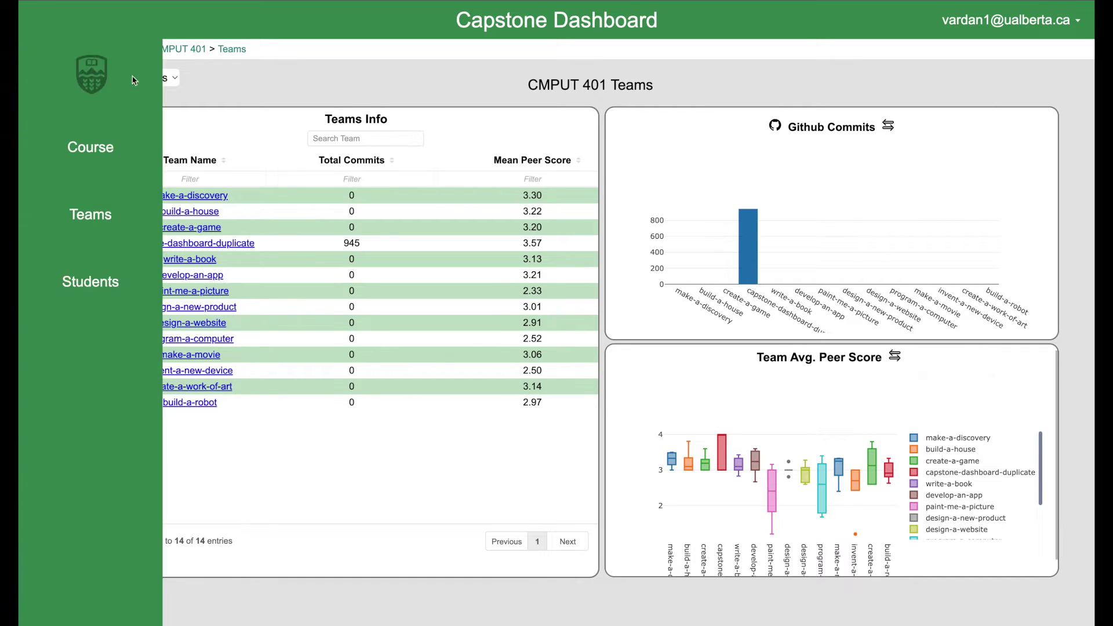
# Switch the team statistics to Sprint 1, then Sprint 2, and open the capstone-dashboard-duplicate team
pyautogui.click(171, 81)
pyautogui.click(171, 95)
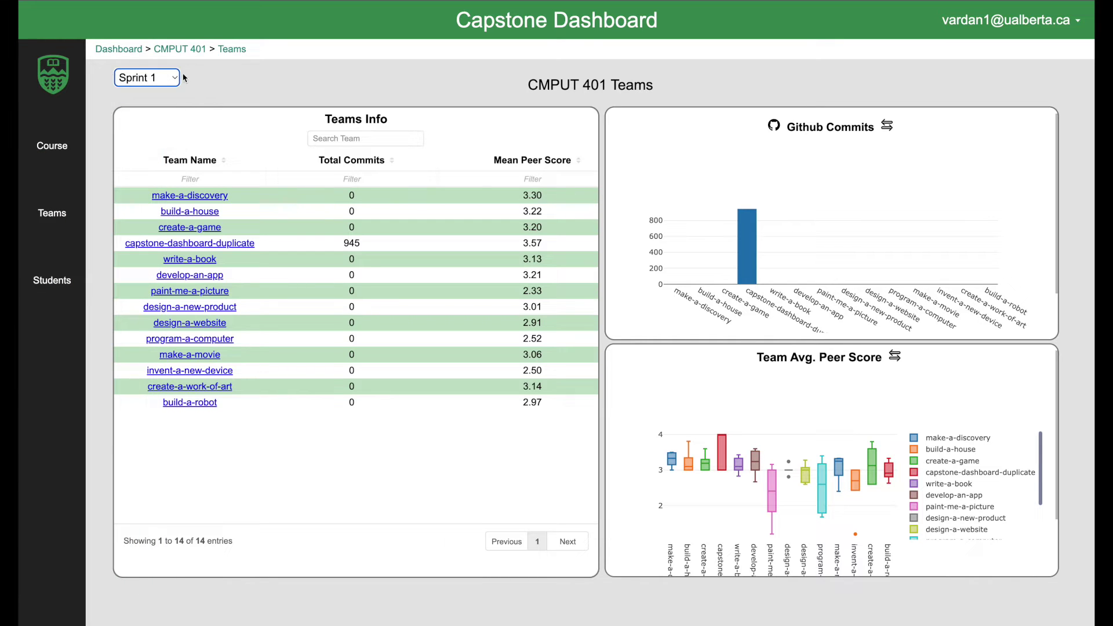
pyautogui.click(172, 78)
pyautogui.click(172, 97)
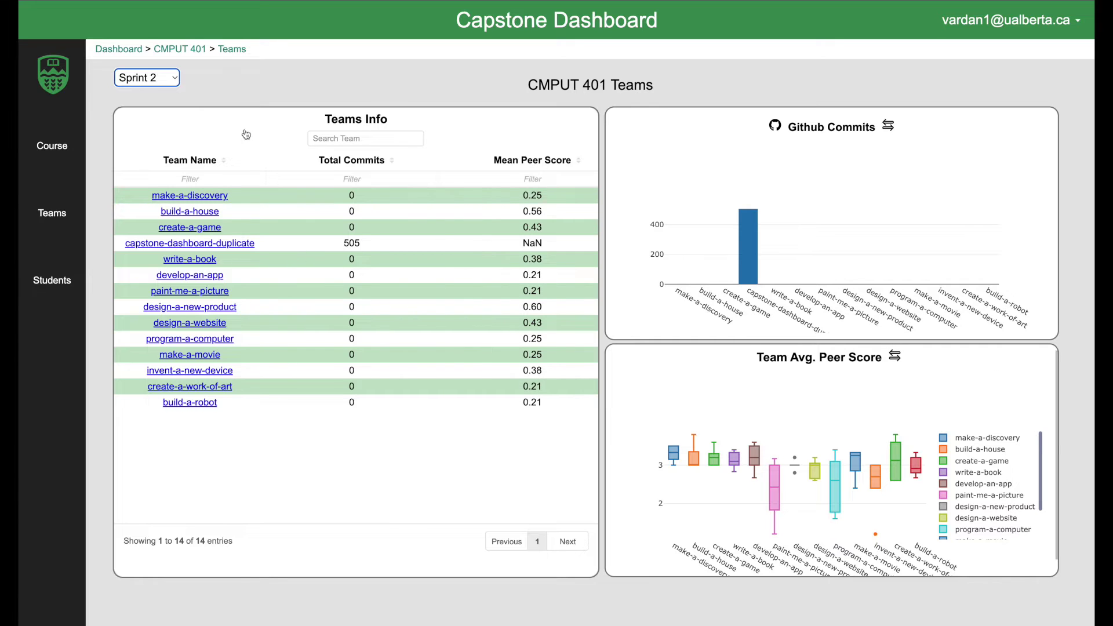
pyautogui.click(232, 245)
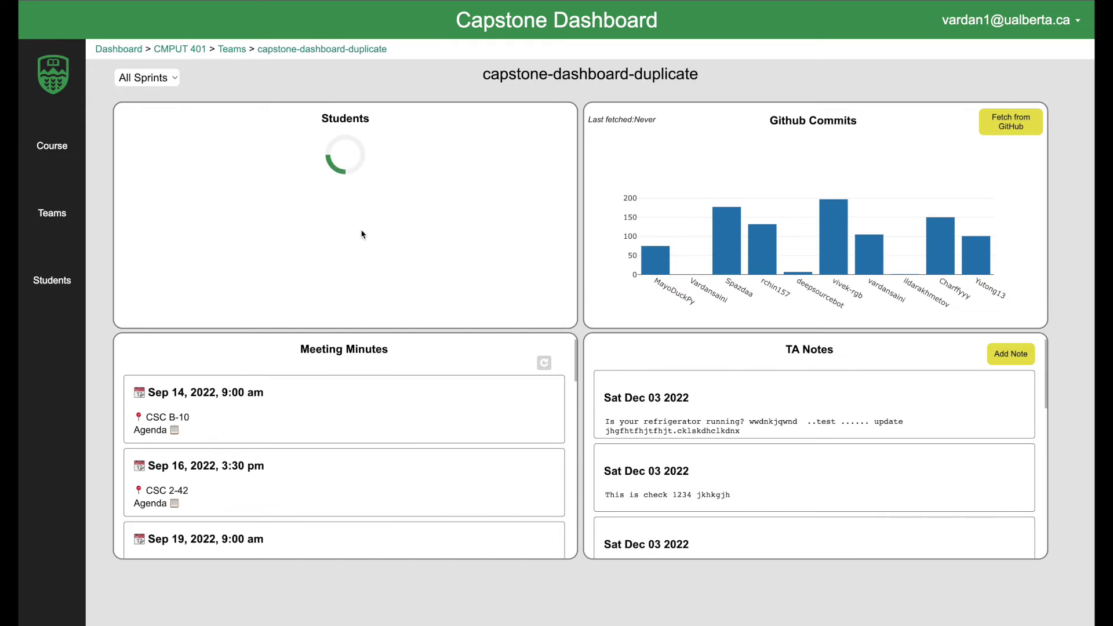
# Scroll through the capstone-dashboard-duplicate team page's commits, minutes and TA notes
pyautogui.scroll(-3, 376, 223)
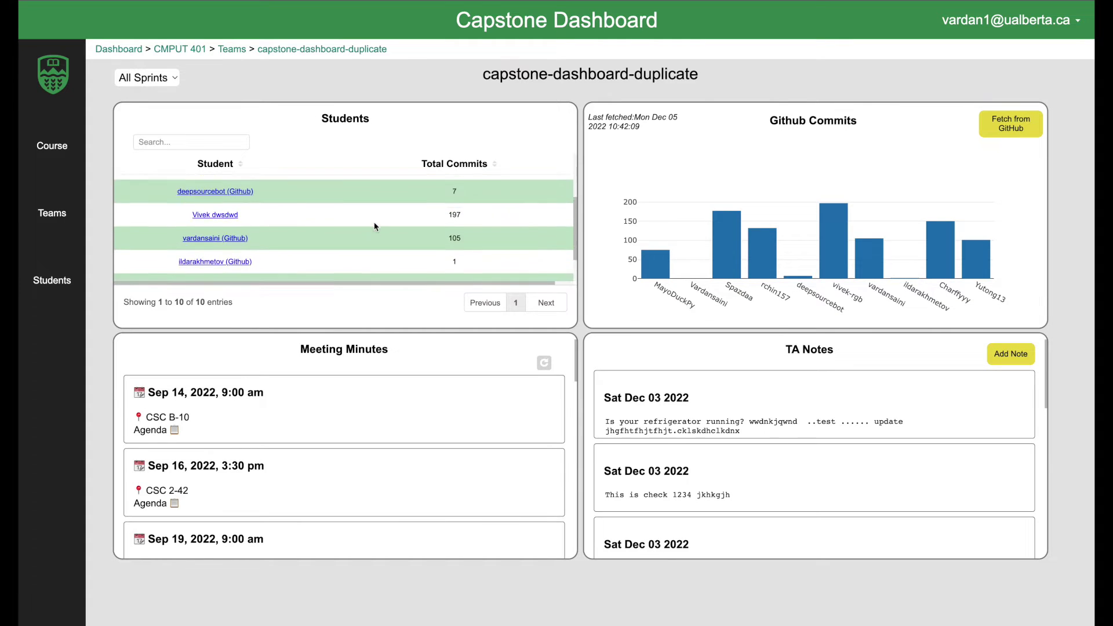
pyautogui.scroll(3, 375, 223)
pyautogui.moveTo(751, 267)
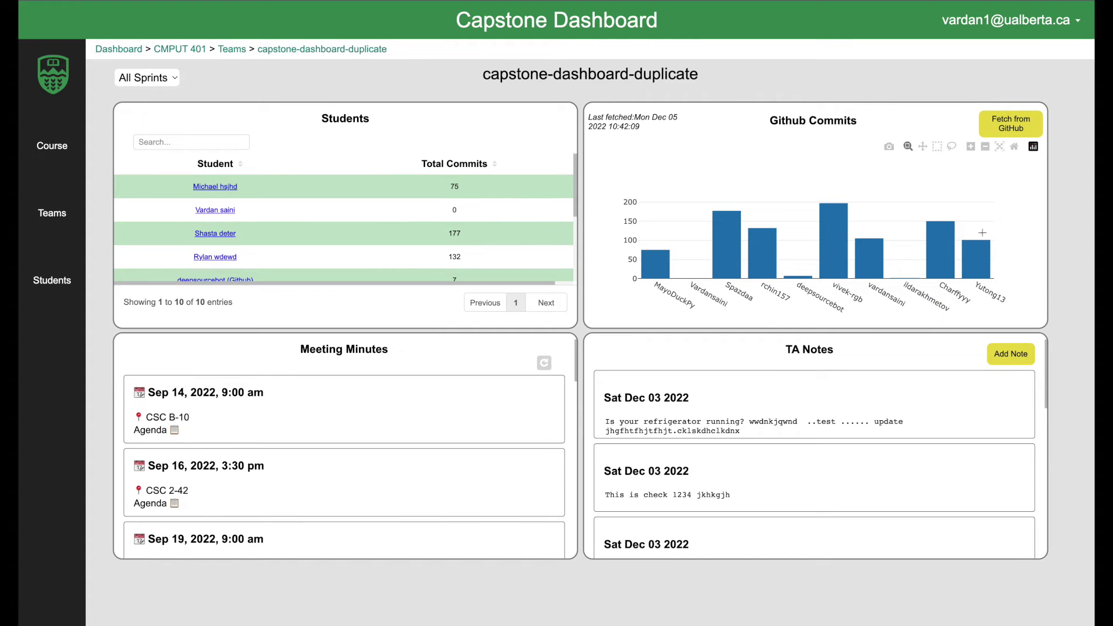
pyautogui.scroll(-1, 361, 474)
pyautogui.scroll(-4, 361, 474)
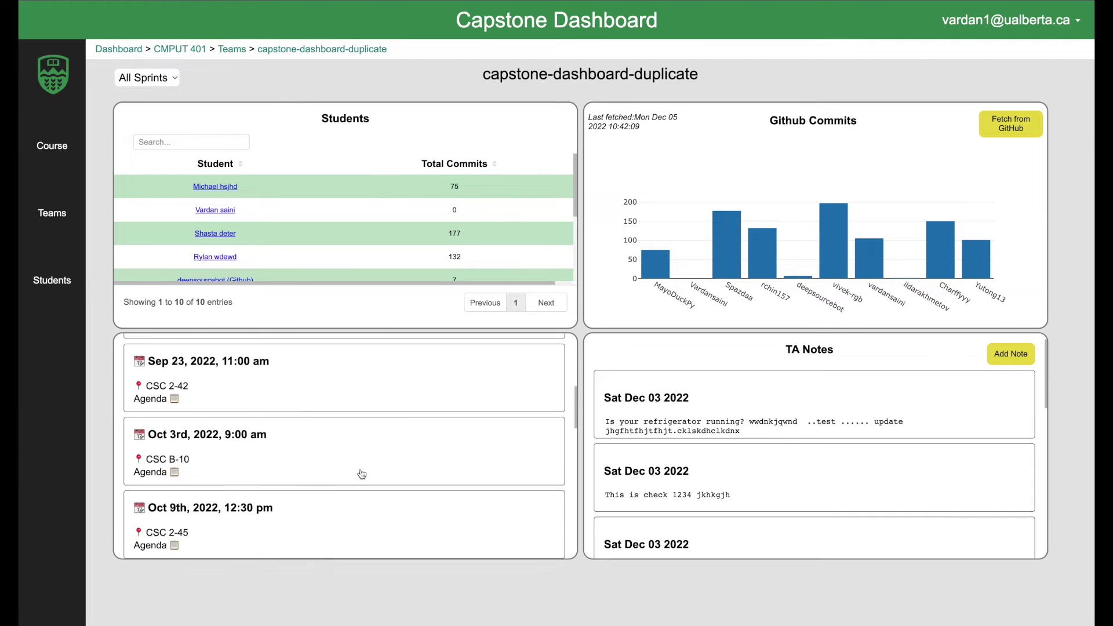
pyautogui.scroll(3, 359, 472)
# Read the full Sep 14 meeting minutes, then close them
pyautogui.click(364, 362)
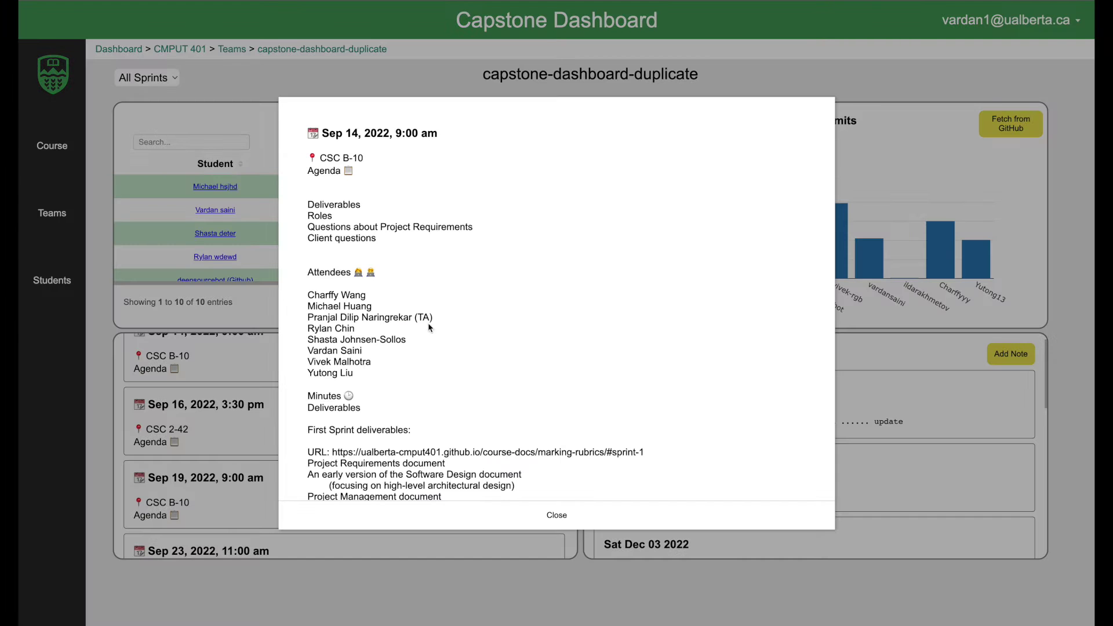
pyautogui.scroll(-4, 451, 317)
pyautogui.scroll(-14, 452, 317)
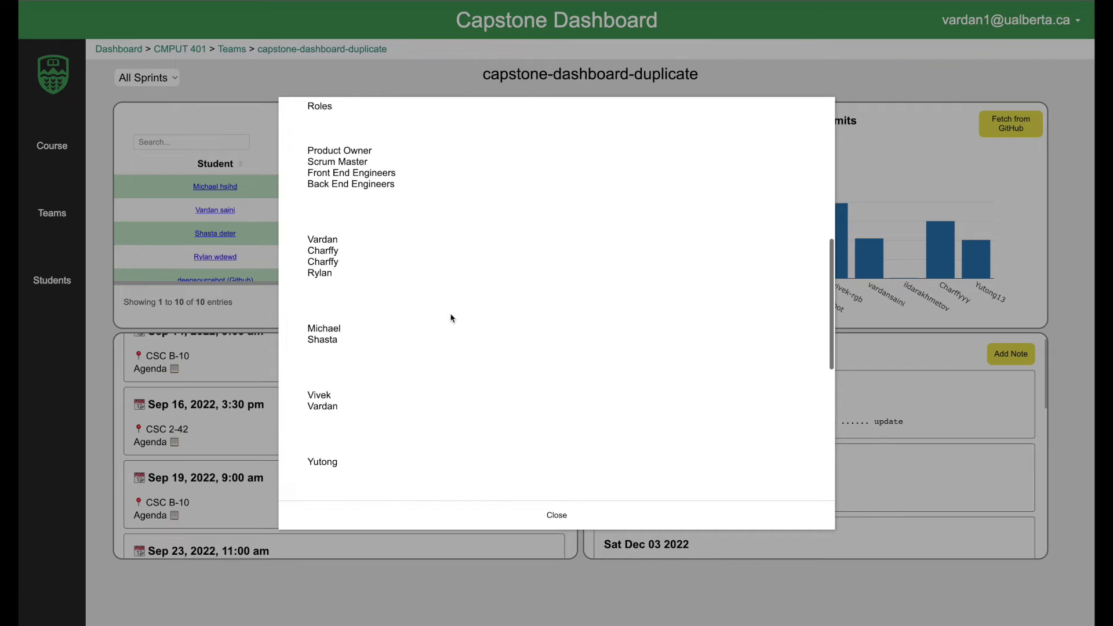
pyautogui.scroll(17, 452, 317)
pyautogui.scroll(1, 451, 318)
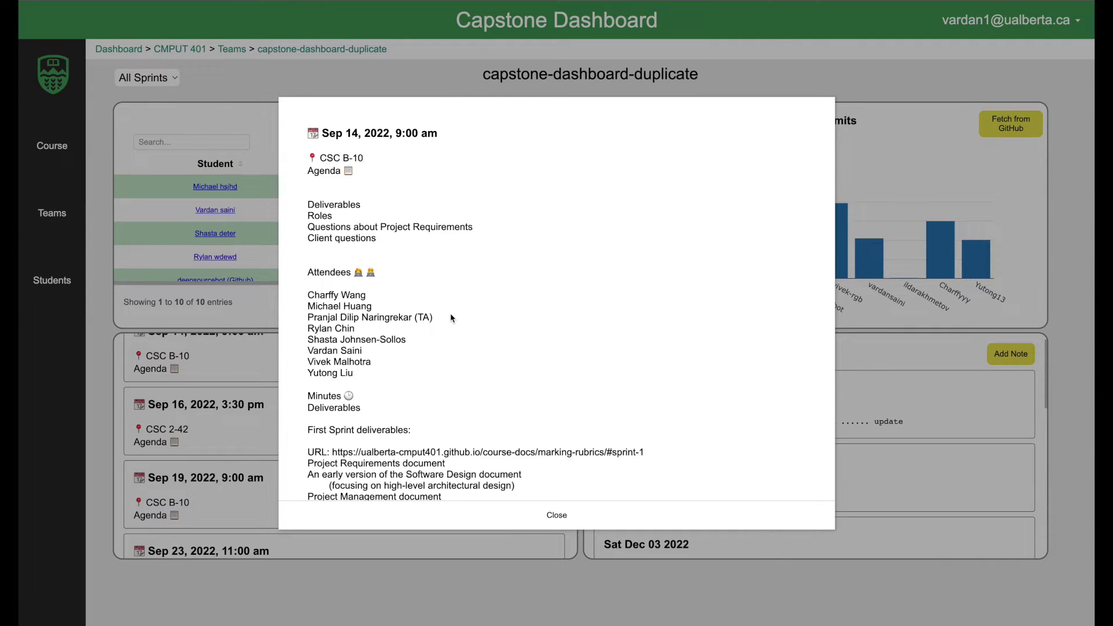
pyautogui.click(565, 513)
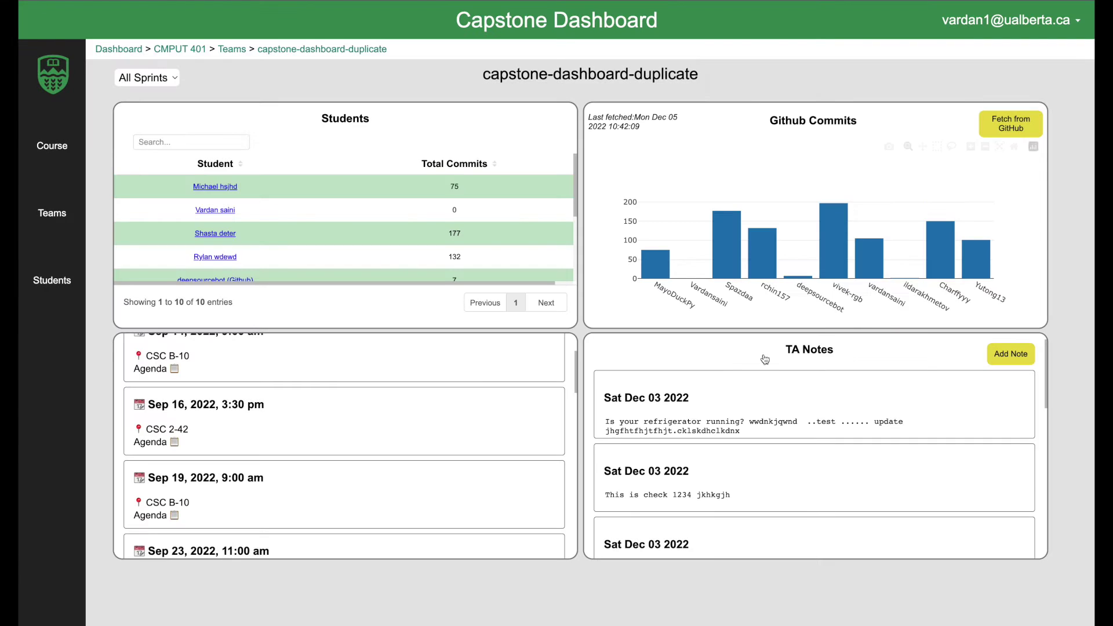
# Replace the first TA note's text with 'wdbvsdjvdjhbkhsad' and update it
pyautogui.click(787, 419)
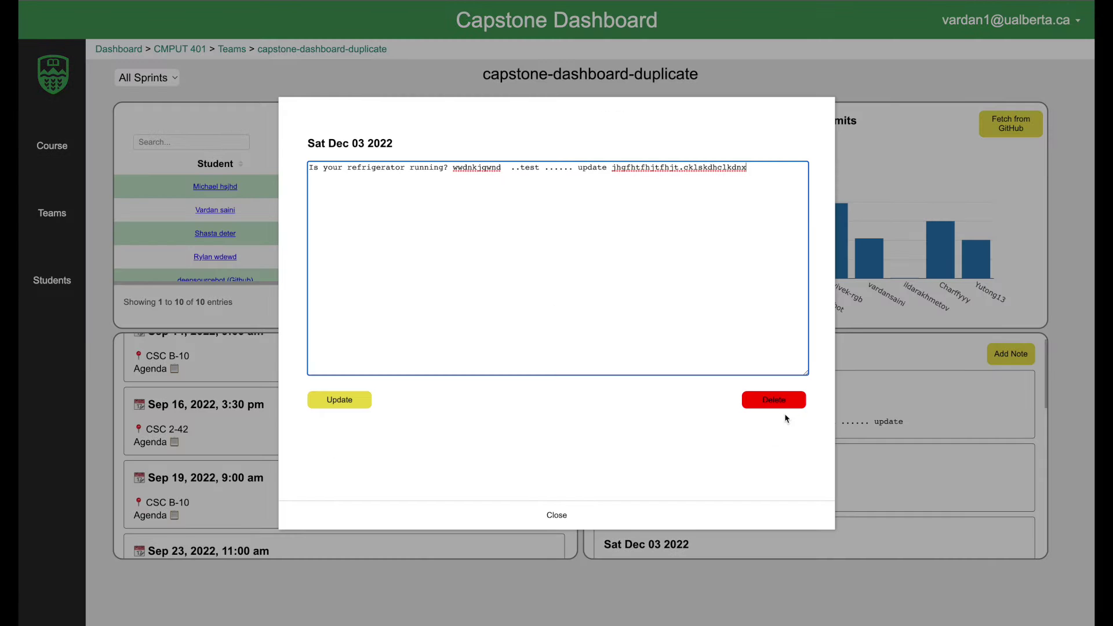
pyautogui.hotkey('ctrl', 'a')
pyautogui.press('BackSpace')
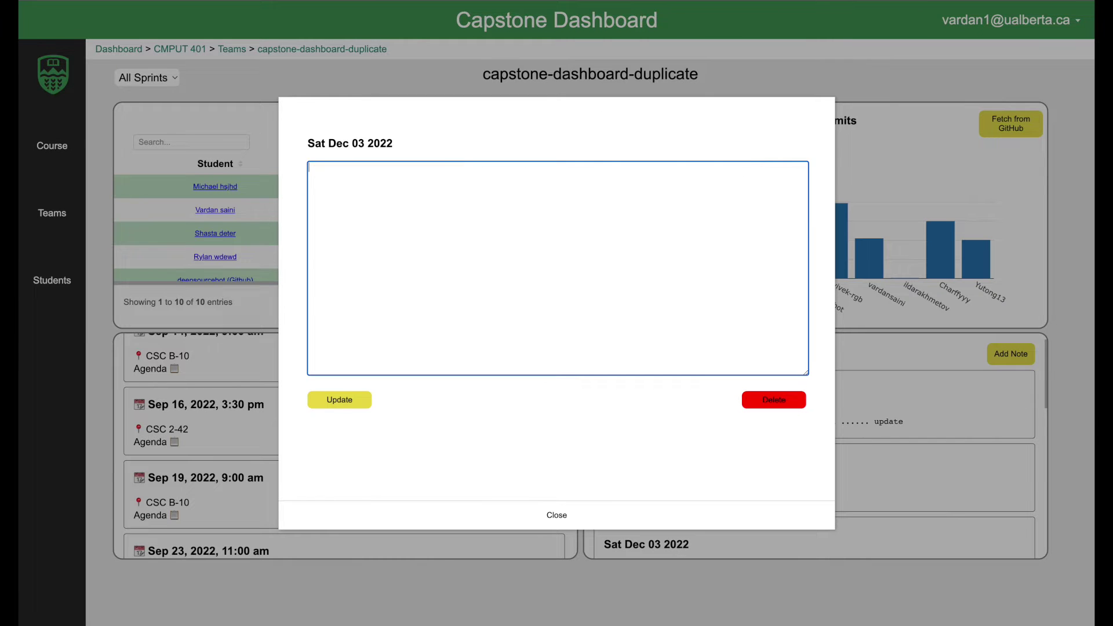
pyautogui.write('wdbvsdjvdjhbkhsad')
pyautogui.click(357, 400)
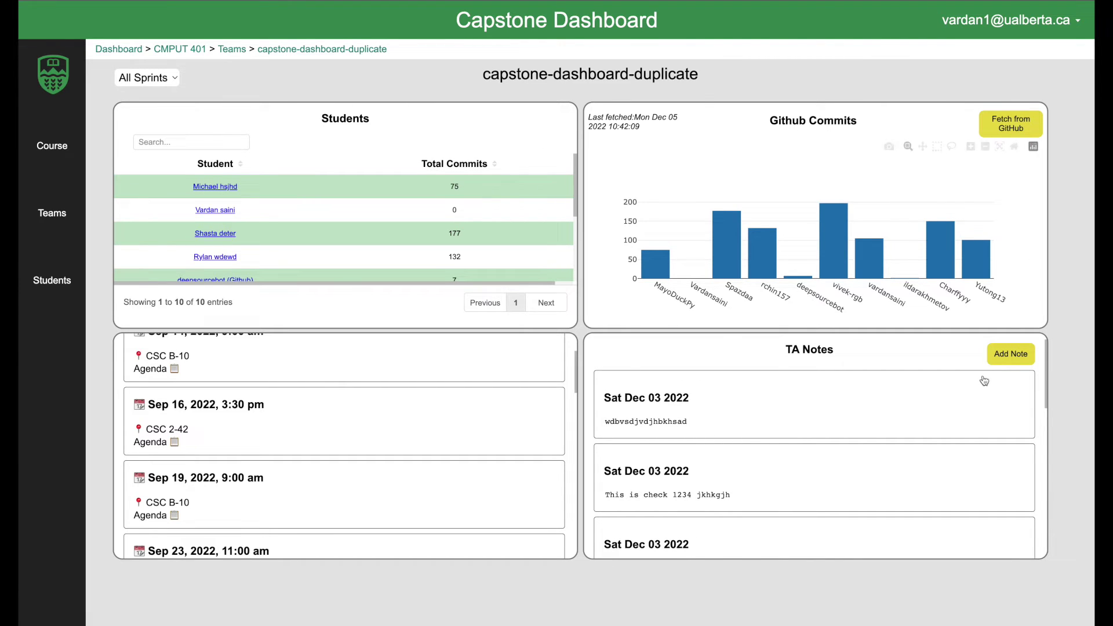
# Add a new TA note reading 'jkdhkjgs d', then go to the Students page
pyautogui.click(1010, 359)
pyautogui.write('jkdhkjgs d')
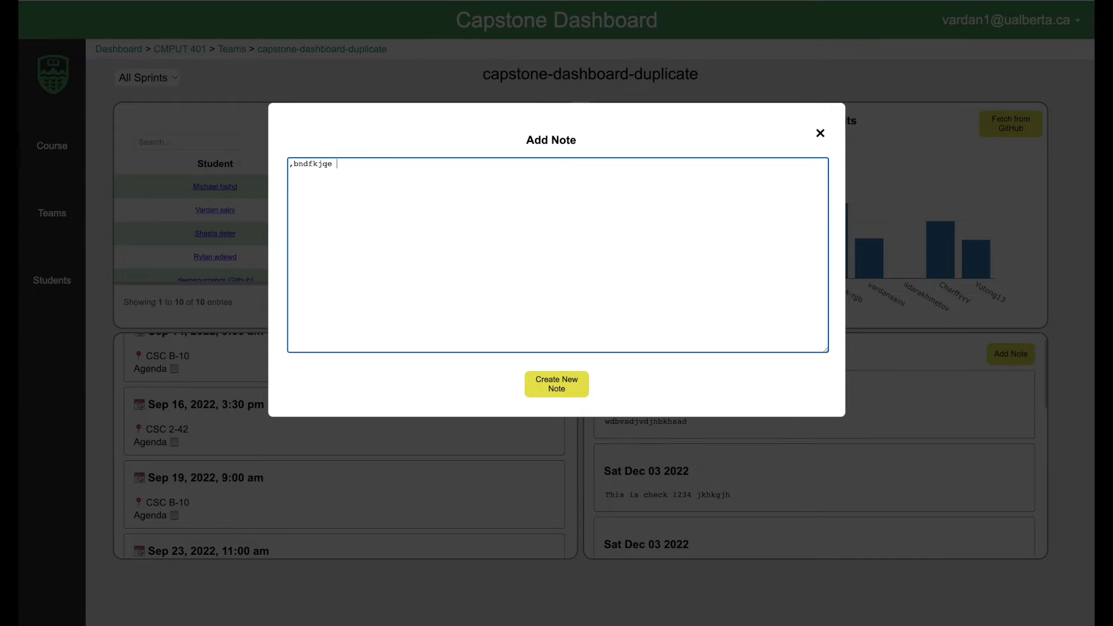
pyautogui.click(555, 385)
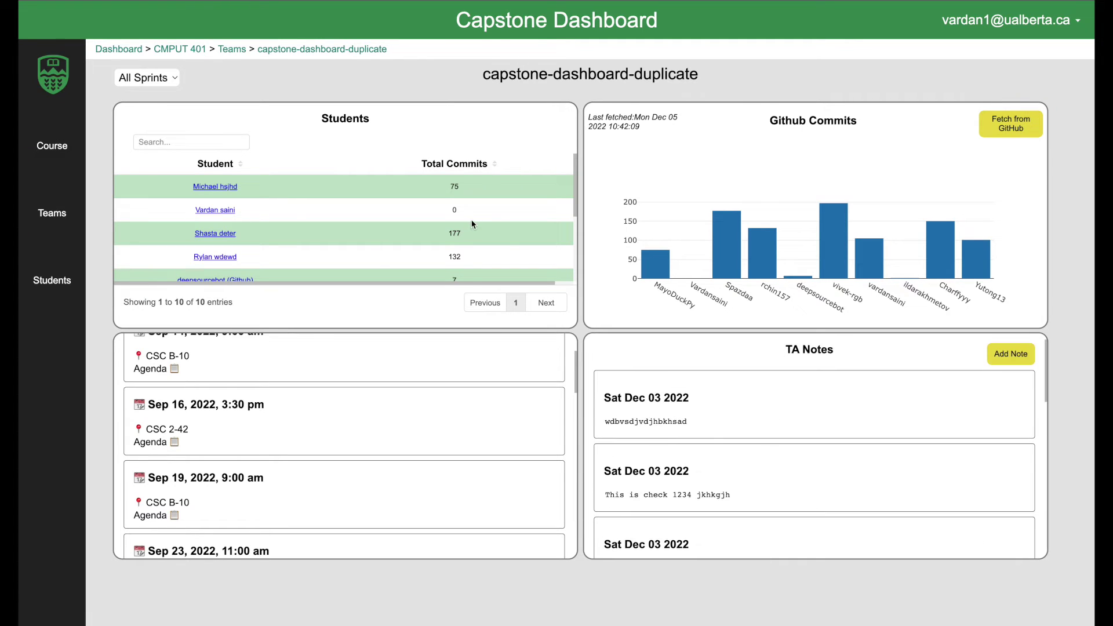
pyautogui.moveTo(69, 217)
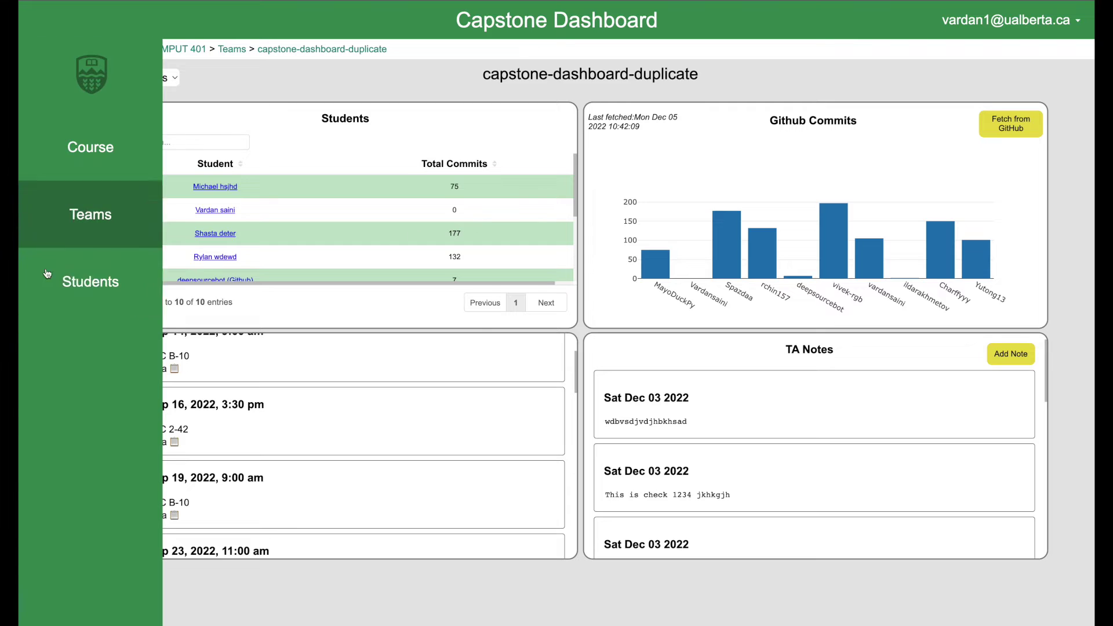
pyautogui.click(108, 298)
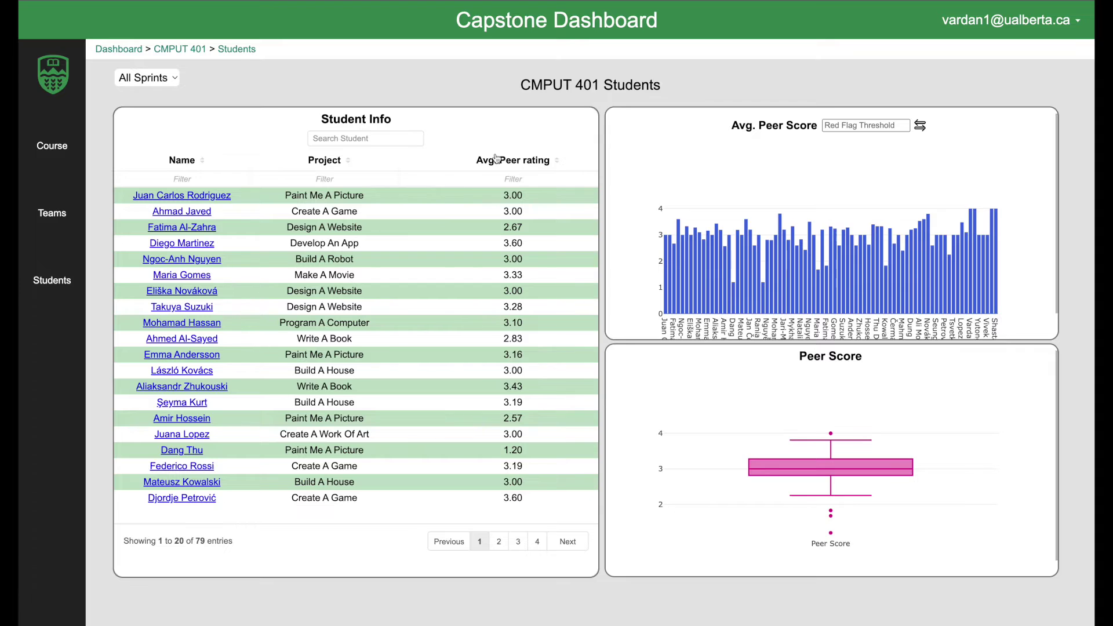
# Drag the Peer Score chart and Student Info panels to new positions, then restore them
pyautogui.scroll(-1, 354, 335)
pyautogui.scroll(1, 356, 338)
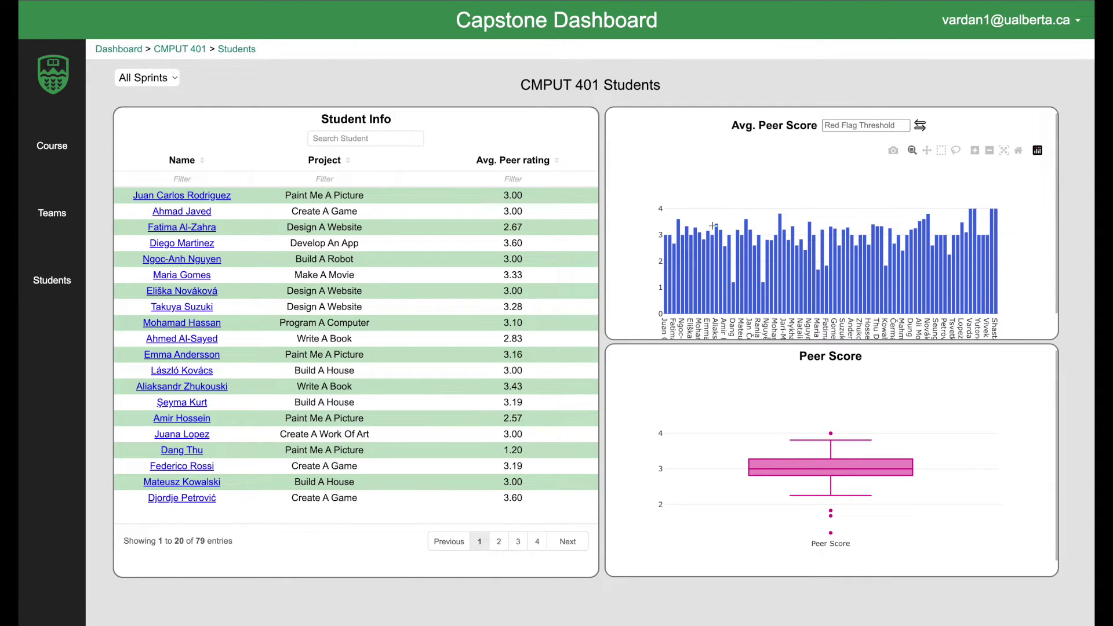
pyautogui.moveTo(867, 311)
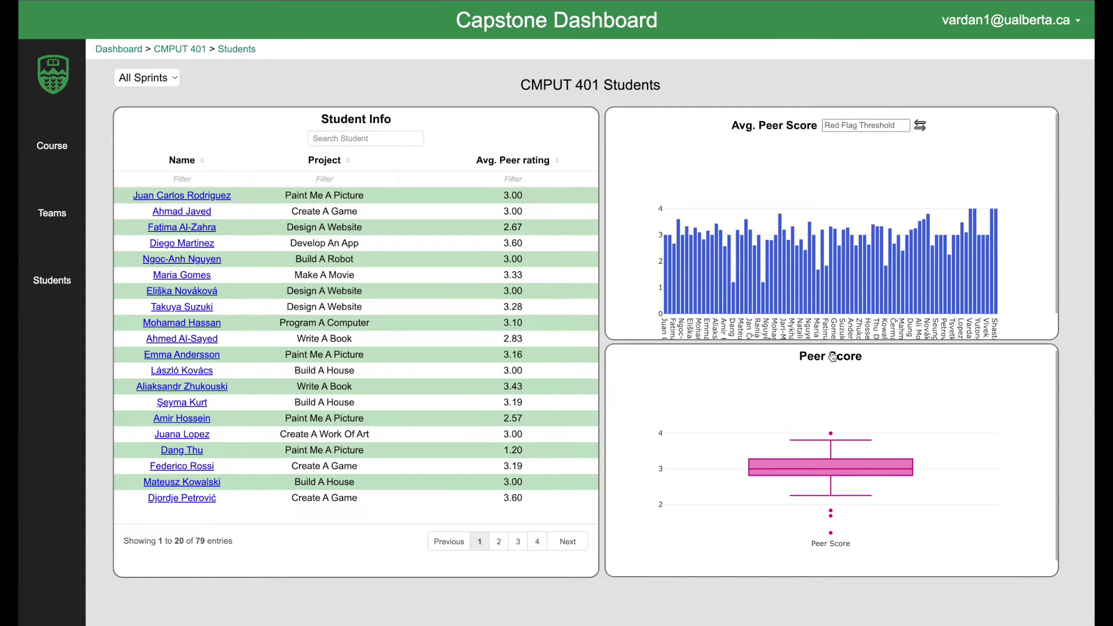
pyautogui.moveTo(834, 356); pyautogui.dragTo(830, 312)
pyautogui.moveTo(770, 364); pyautogui.dragTo(770, 119)
pyautogui.moveTo(350, 120); pyautogui.dragTo(712, 128)
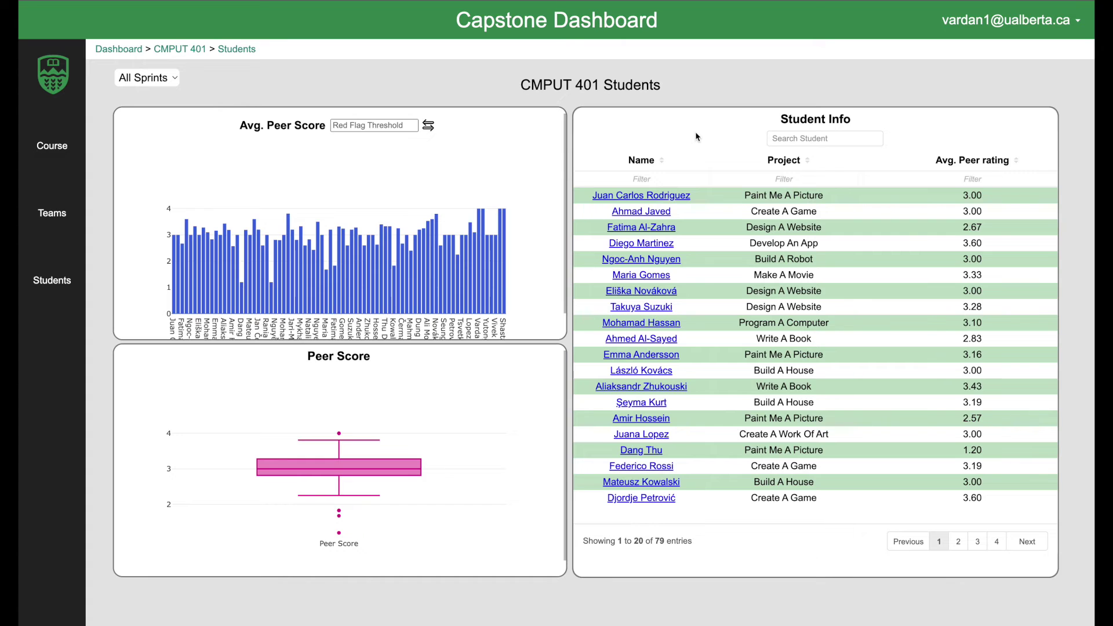
pyautogui.moveTo(809, 124); pyautogui.dragTo(418, 135)
# Sort students and Avg. Peer Score bars descending, and set the red flag threshold to 2.5
pyautogui.click(526, 160)
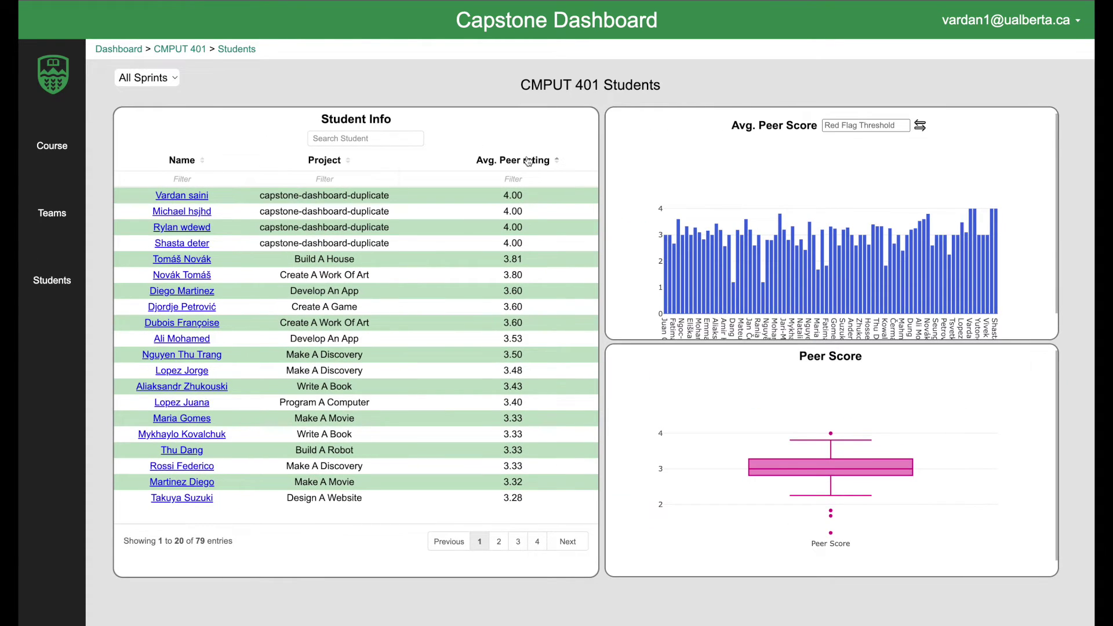
pyautogui.click(916, 127)
pyautogui.click(899, 126)
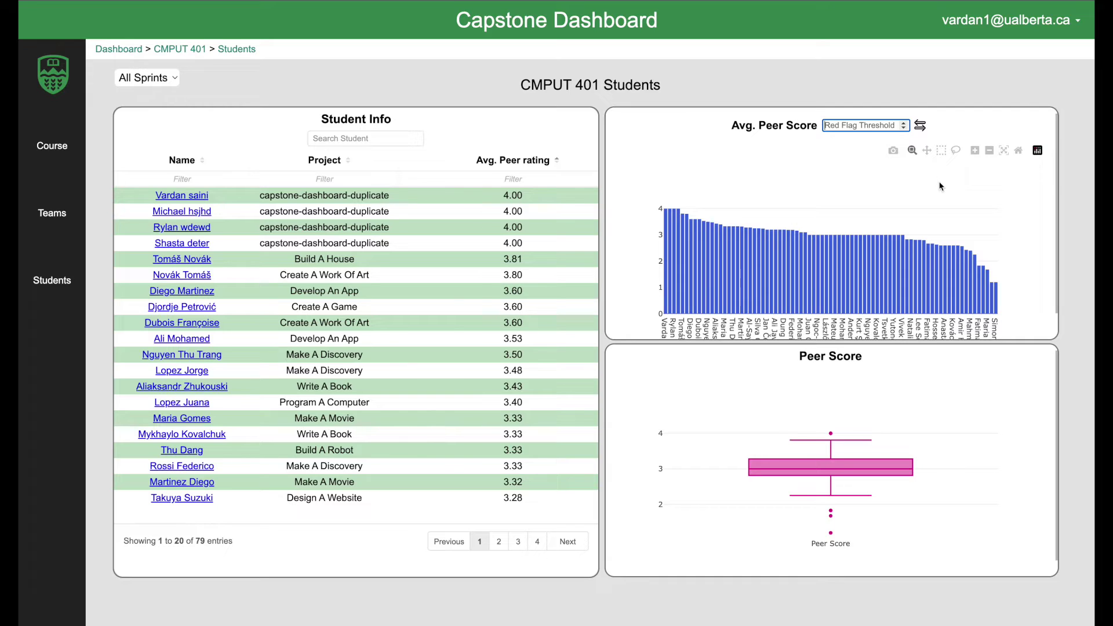
pyautogui.write('2.5')
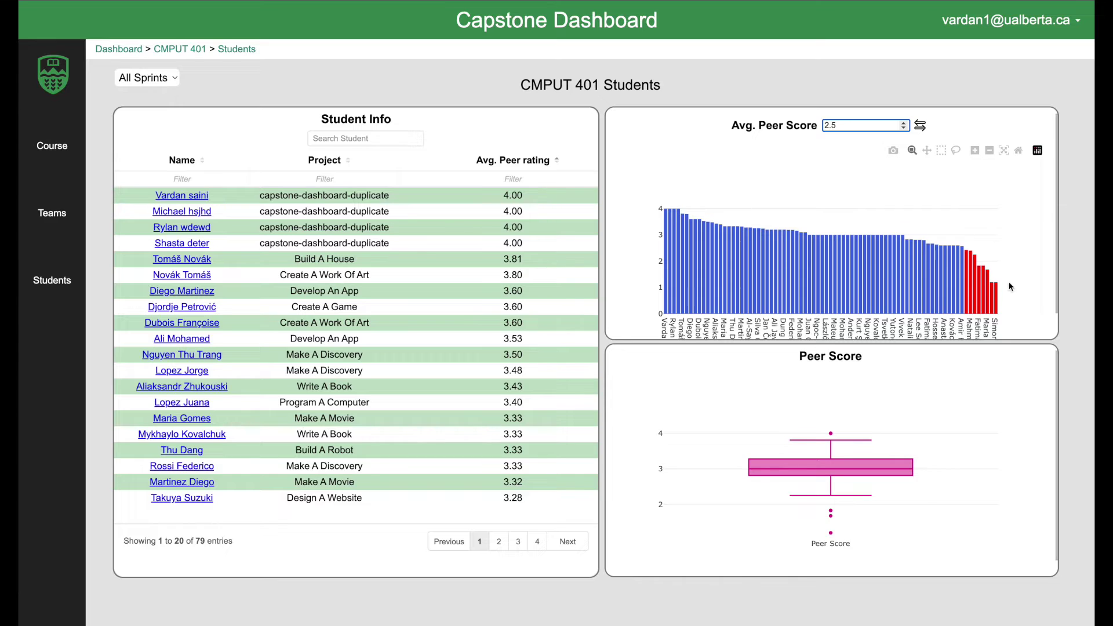
pyautogui.moveTo(977, 282)
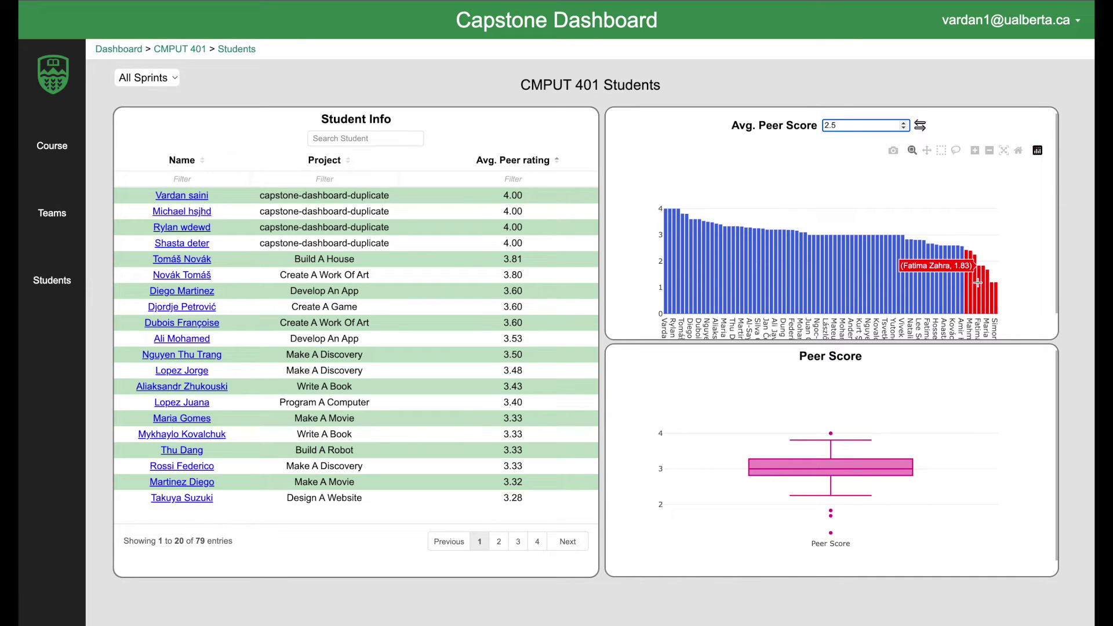
# Search the student list for the flagged student by name and open their profile
pyautogui.click(347, 138)
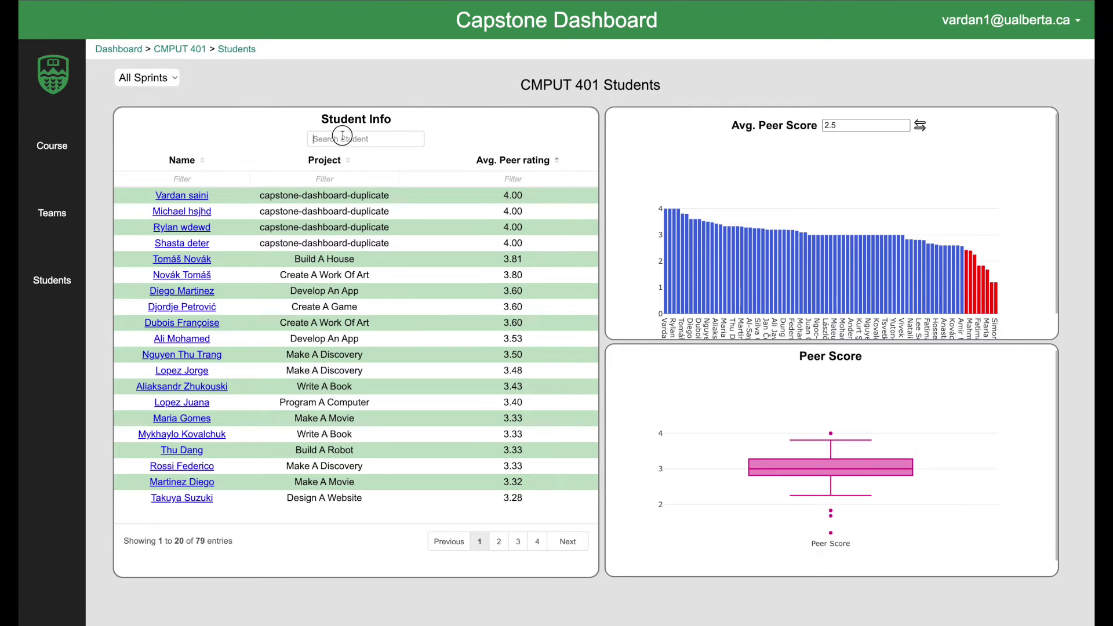
pyautogui.write('Fatim')
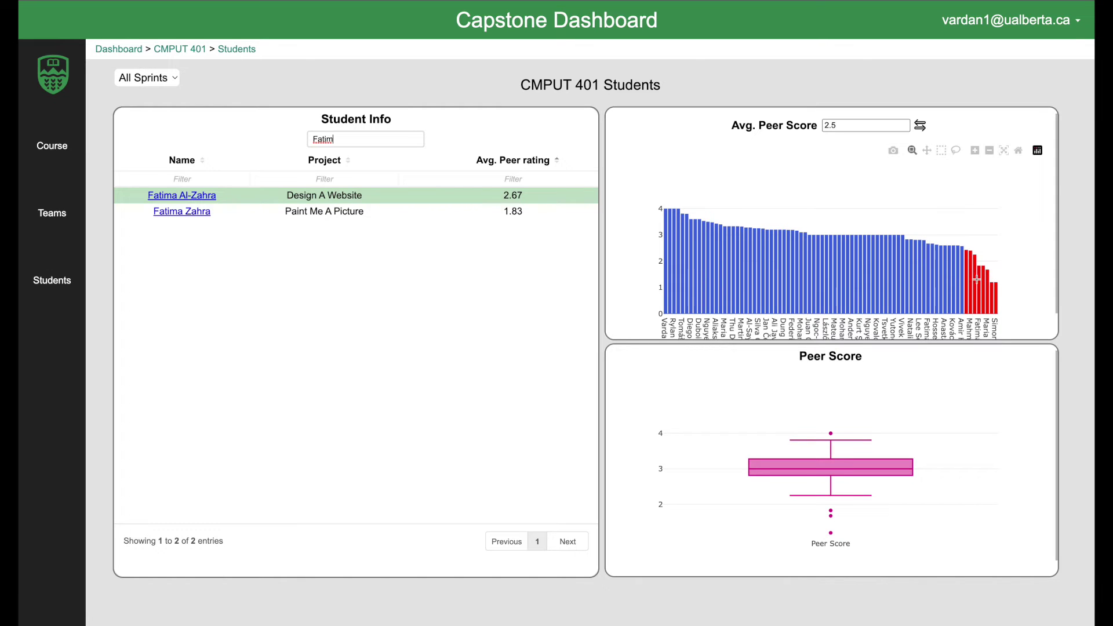
pyautogui.moveTo(979, 279)
pyautogui.click(191, 219)
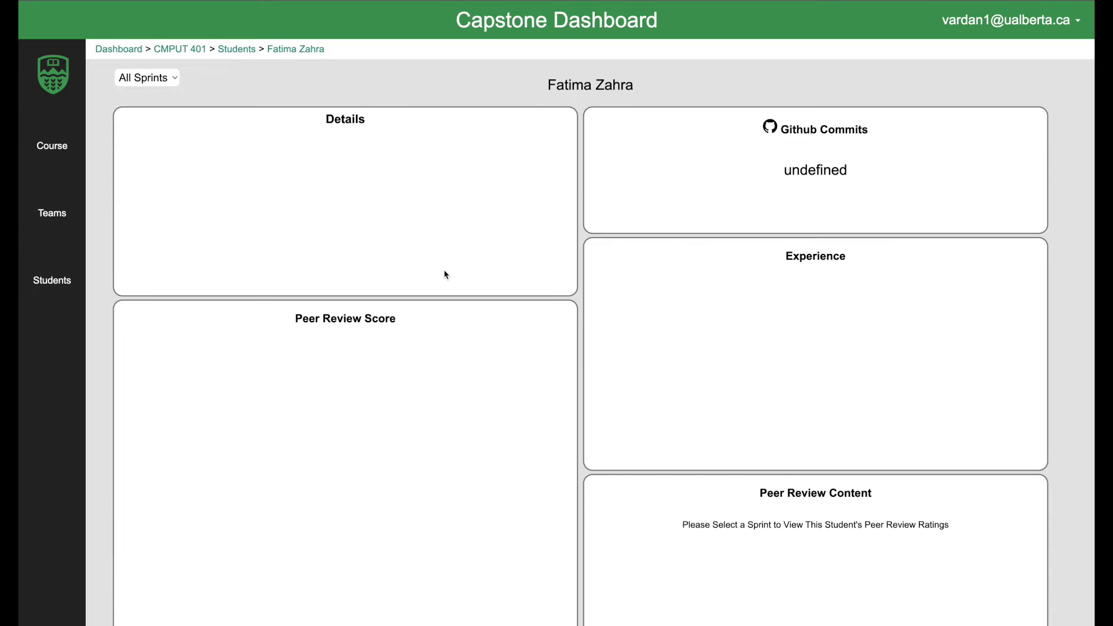
# Scroll through the student's details, prior experience and peer-review box plot
pyautogui.scroll(-2, 472, 214)
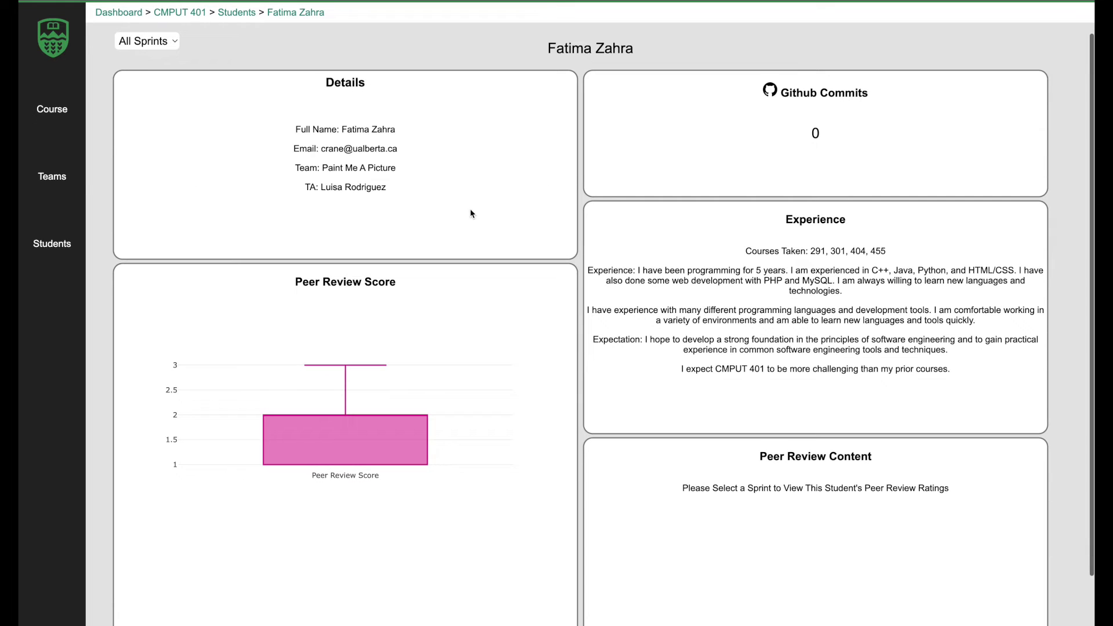
pyautogui.scroll(2, 464, 249)
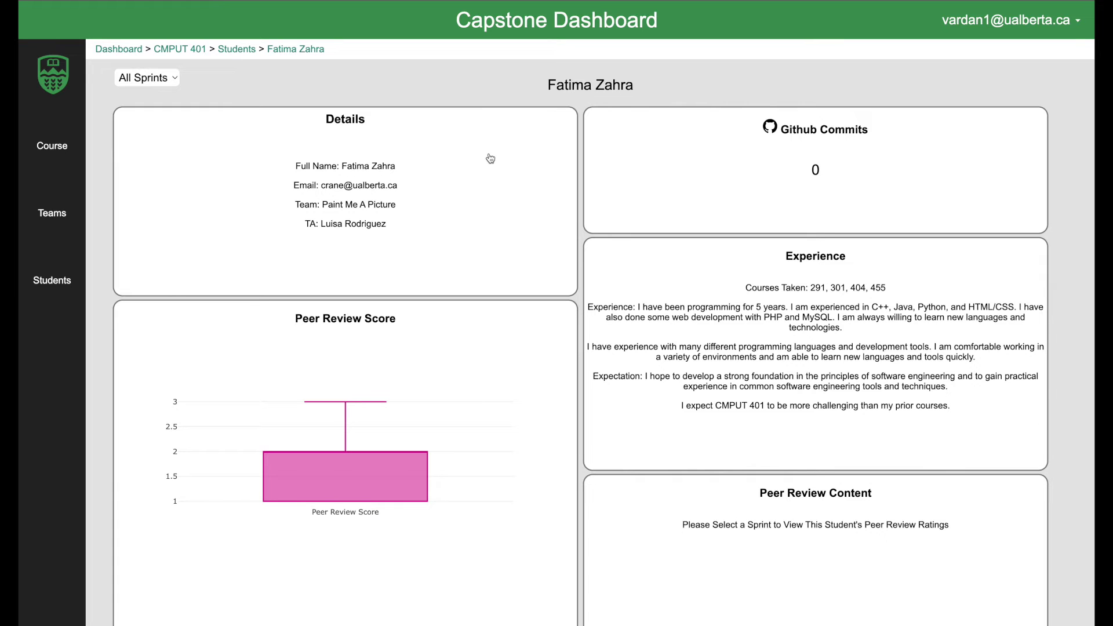
pyautogui.scroll(-1, 483, 264)
pyautogui.scroll(-3, 484, 265)
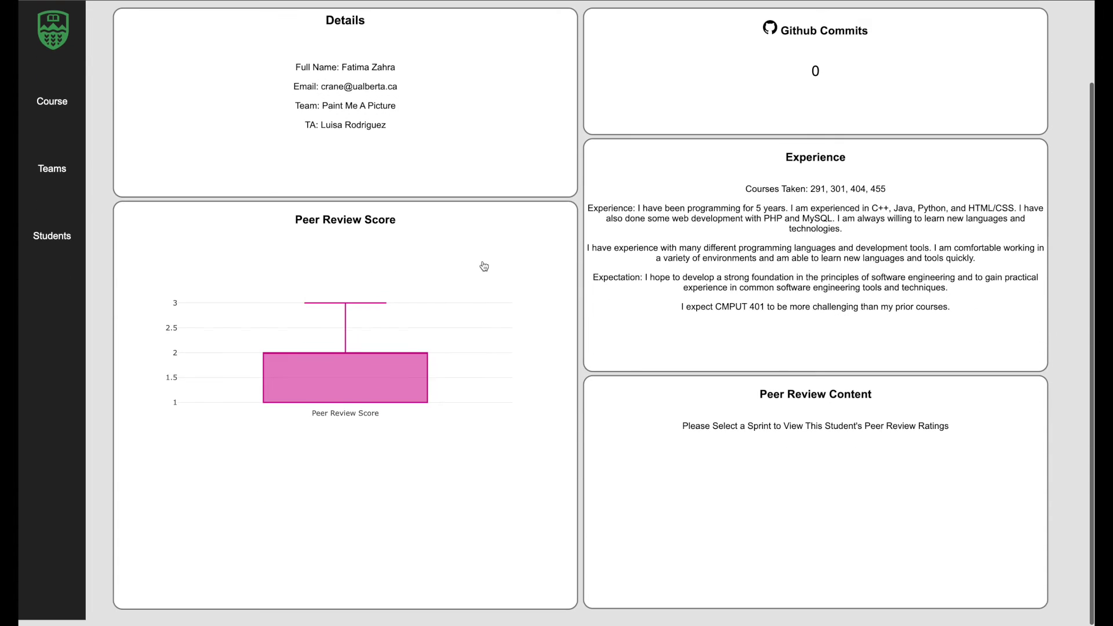
pyautogui.scroll(4, 482, 265)
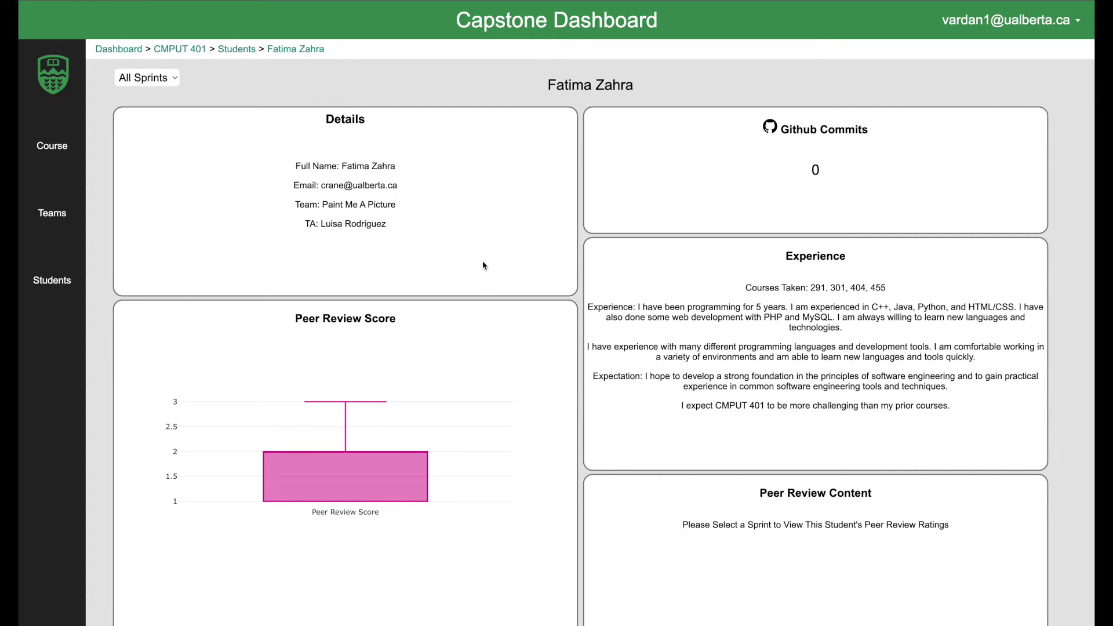
pyautogui.moveTo(20, 354)
pyautogui.click(156, 76)
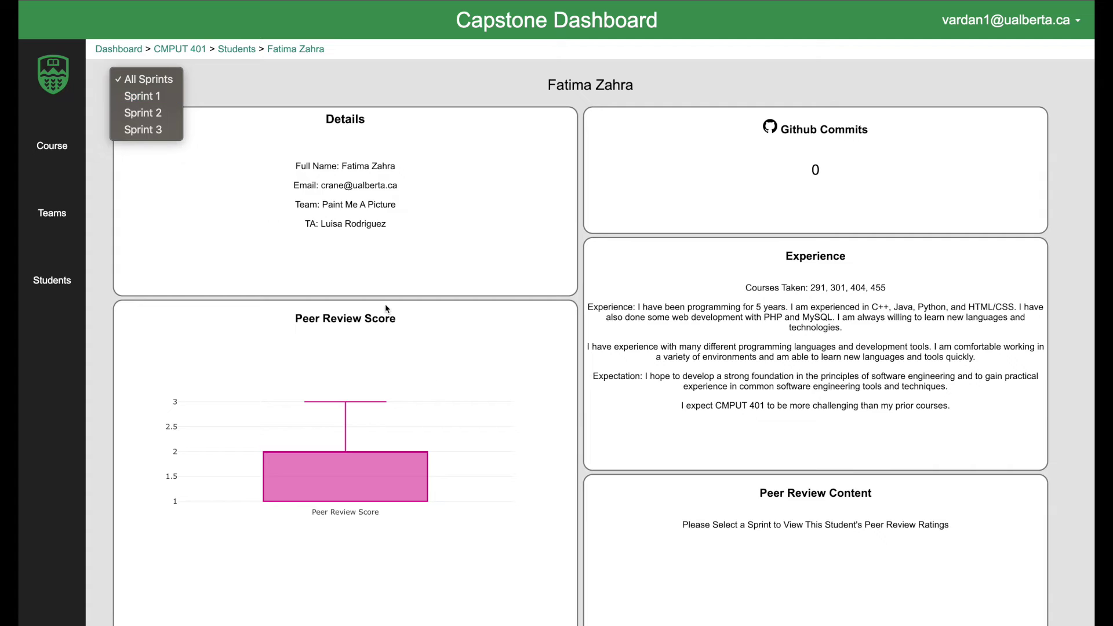
# Show the student's peer reviews for Sprint 1, then Sprint 2
pyautogui.click(155, 96)
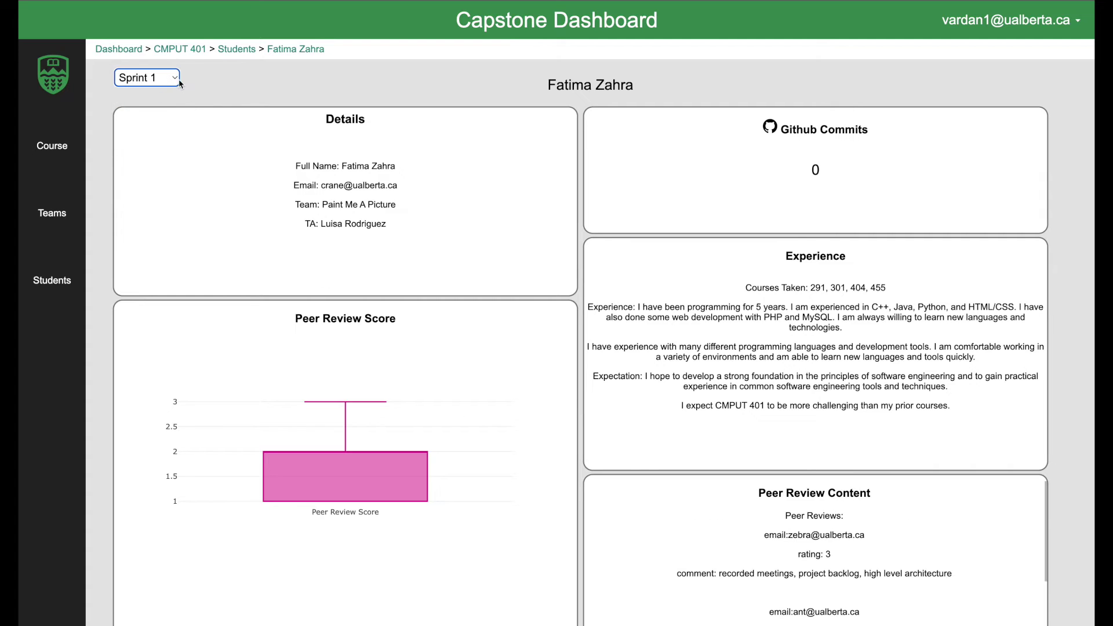
pyautogui.click(158, 80)
pyautogui.click(145, 97)
pyautogui.scroll(-1, 694, 509)
pyautogui.scroll(1, 694, 509)
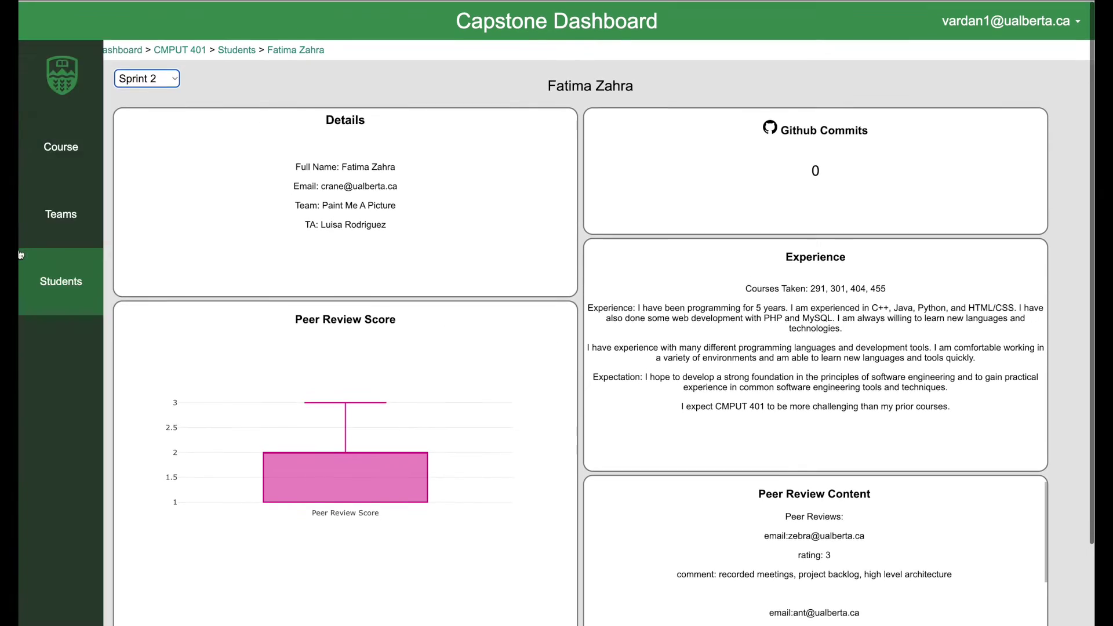
# Return to the student list, page through to page three, then go via Teams to the course overview
pyautogui.click(237, 50)
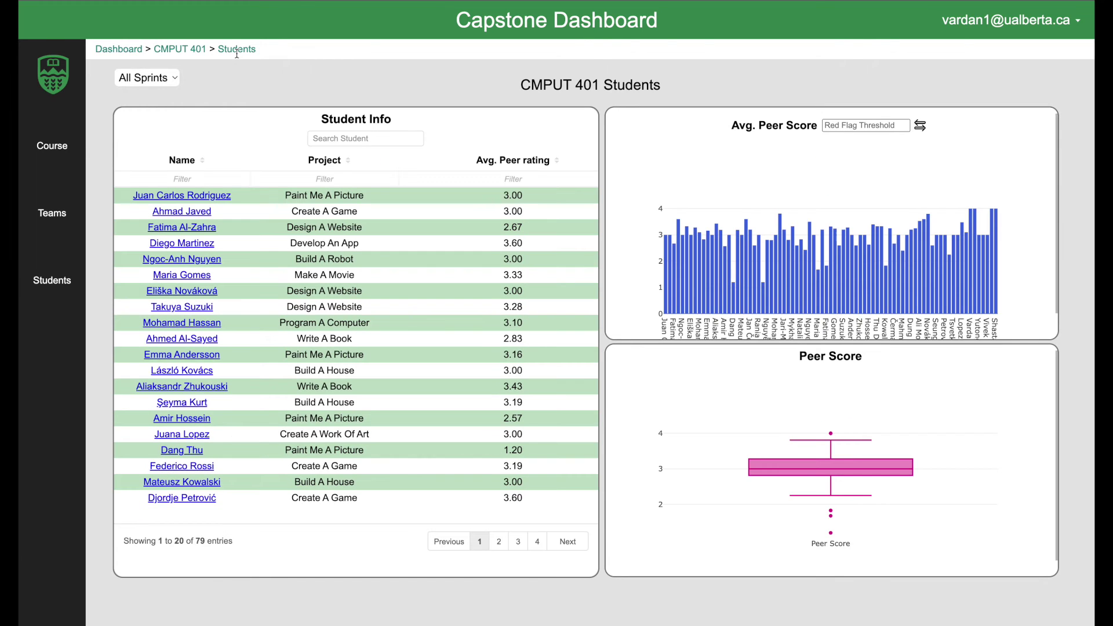
pyautogui.click(502, 546)
pyautogui.click(519, 548)
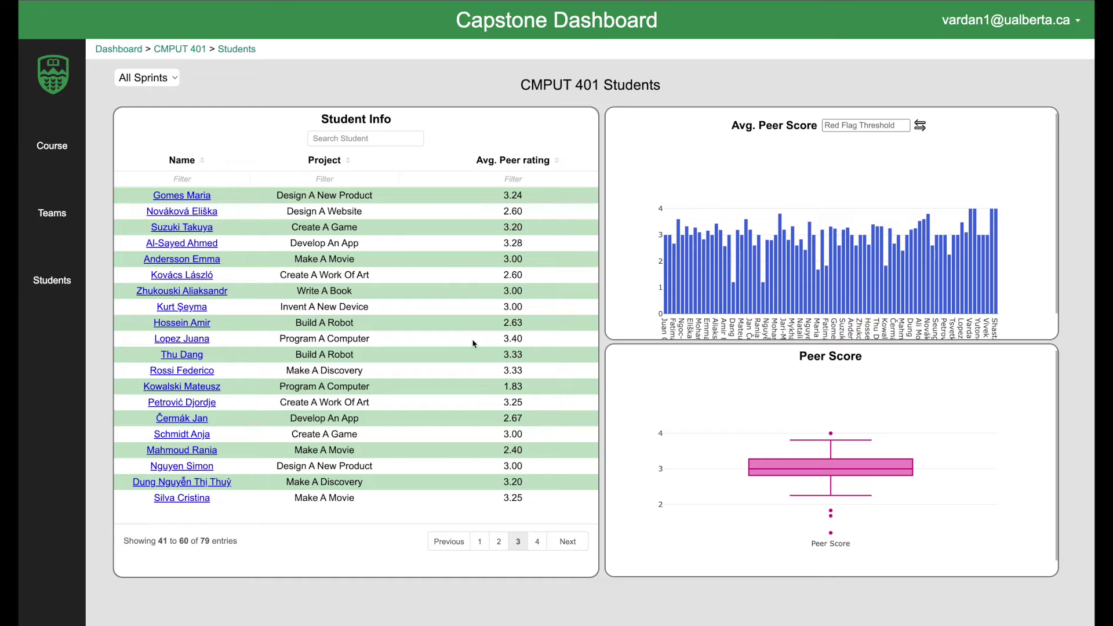
pyautogui.click(123, 213)
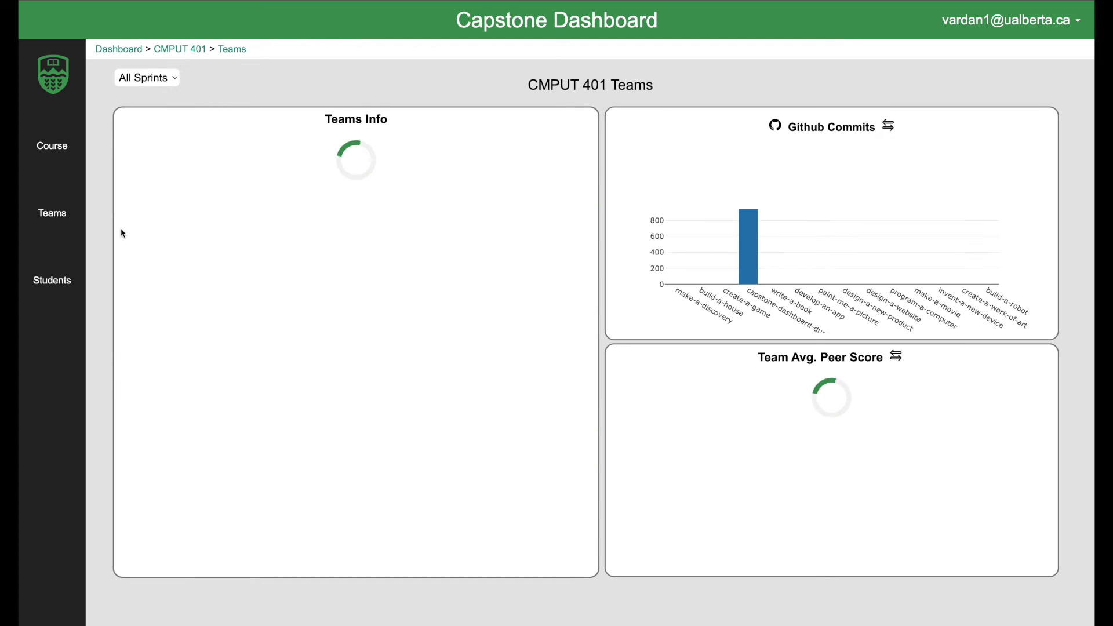
pyautogui.click(72, 149)
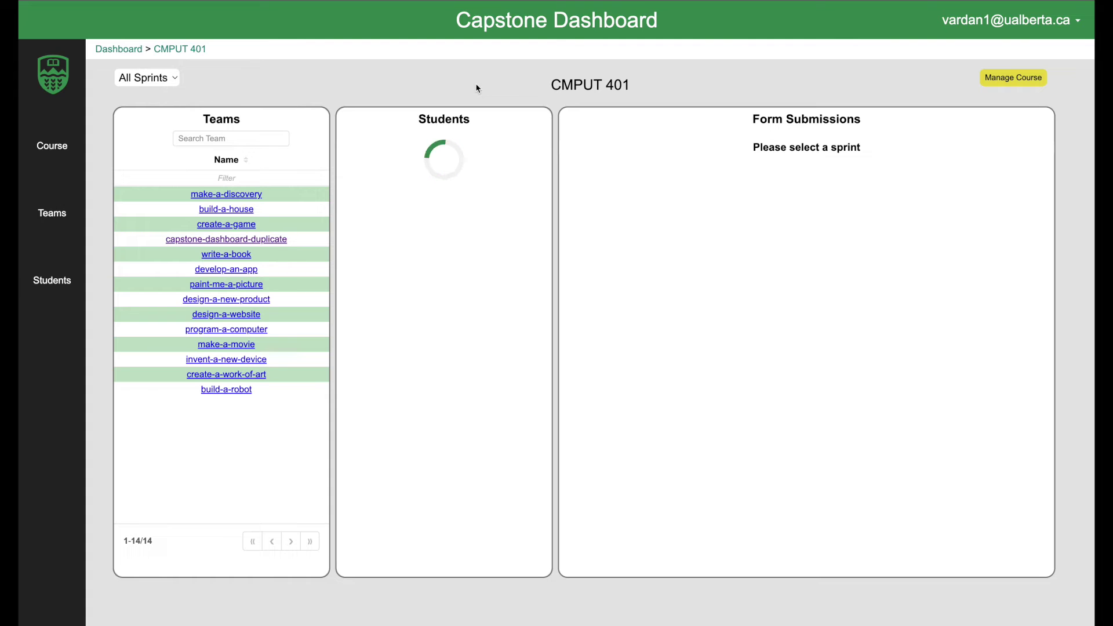
# Delete Sprint 3 from CMPUT 401 in Manage Course and open Sprint2 for editing
pyautogui.click(1030, 77)
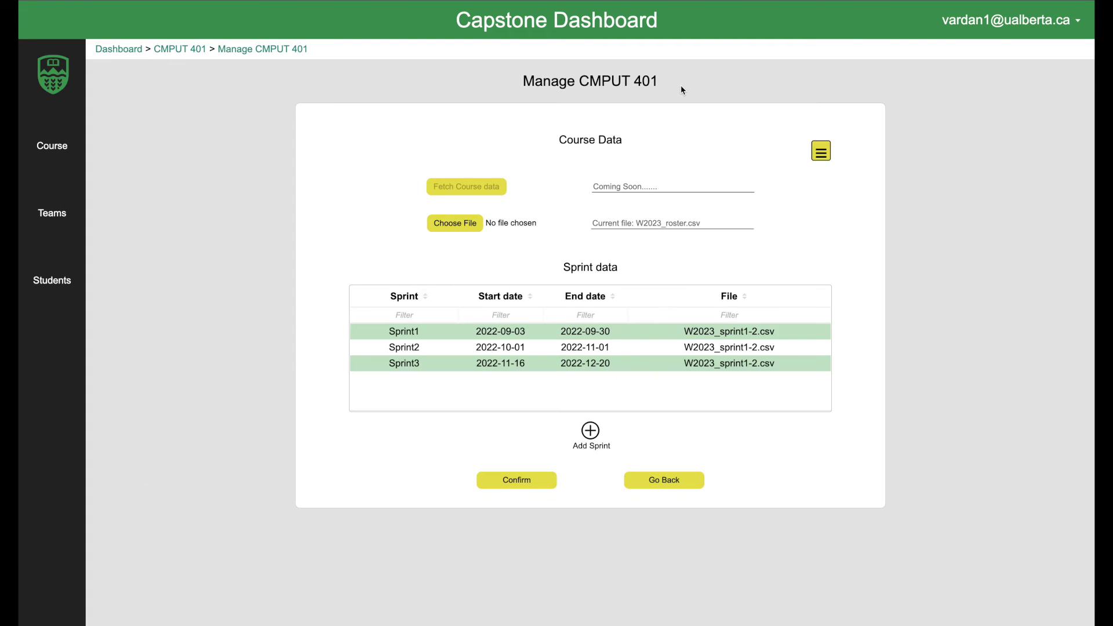
pyautogui.click(822, 152)
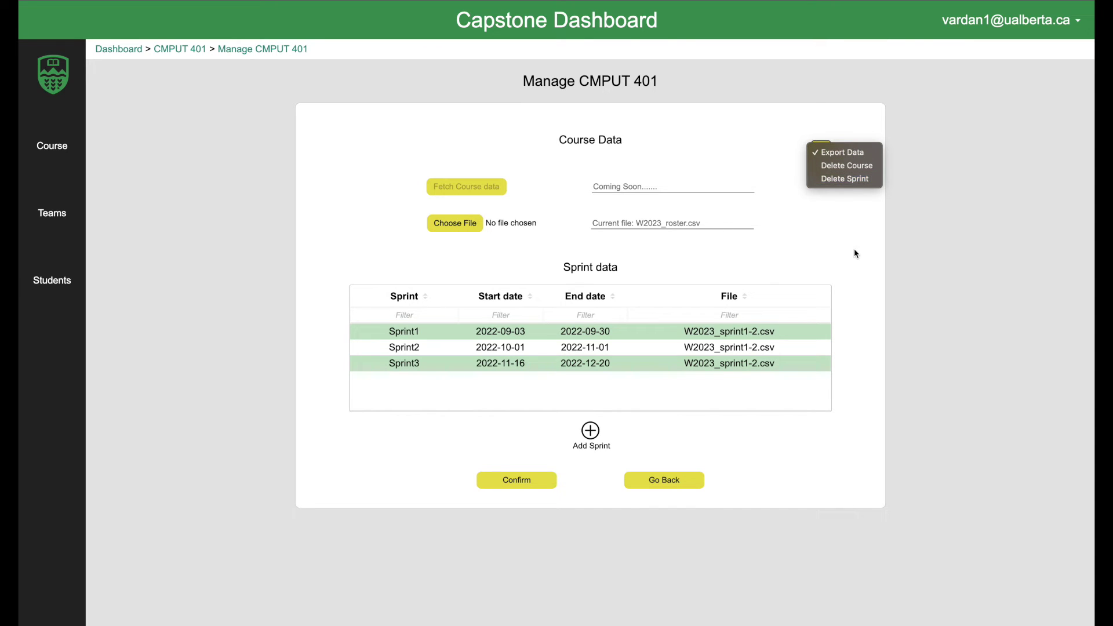
pyautogui.click(856, 183)
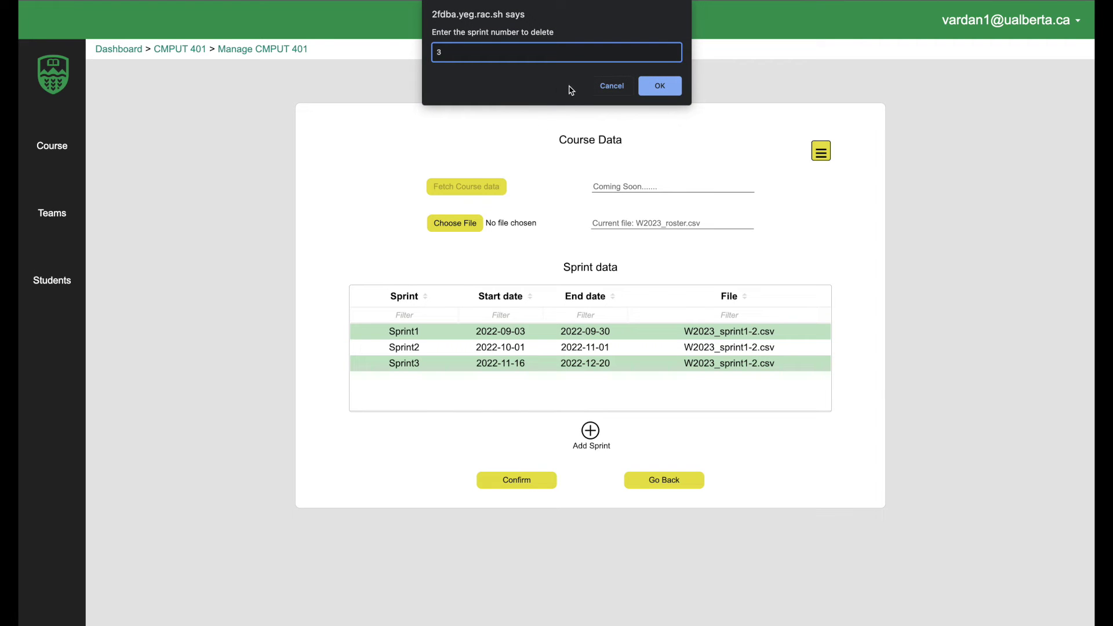
pyautogui.click(681, 85)
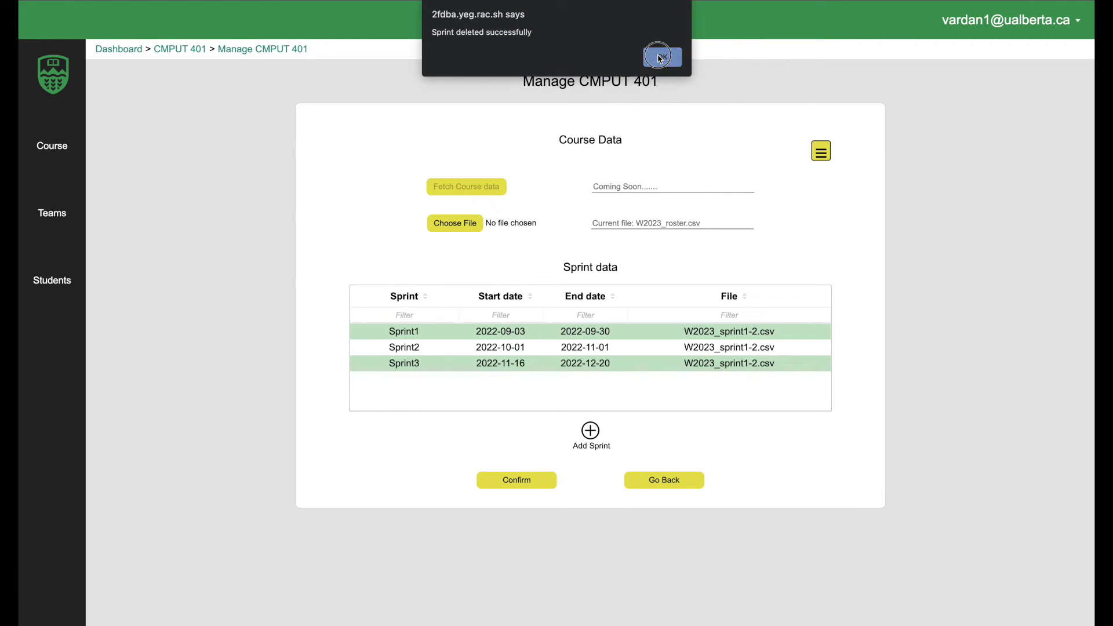
pyautogui.click(661, 54)
pyautogui.click(416, 350)
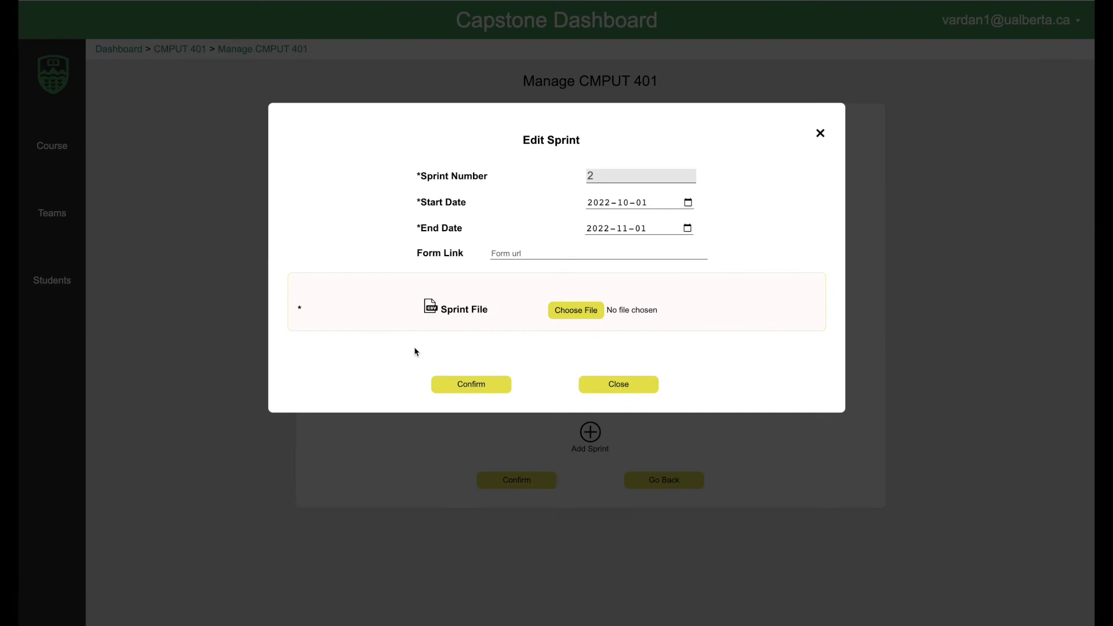
# Set Sprint2's end date to 2022-11-11 and select W2023_sprint1.csv from Downloads as its file
pyautogui.click(687, 228)
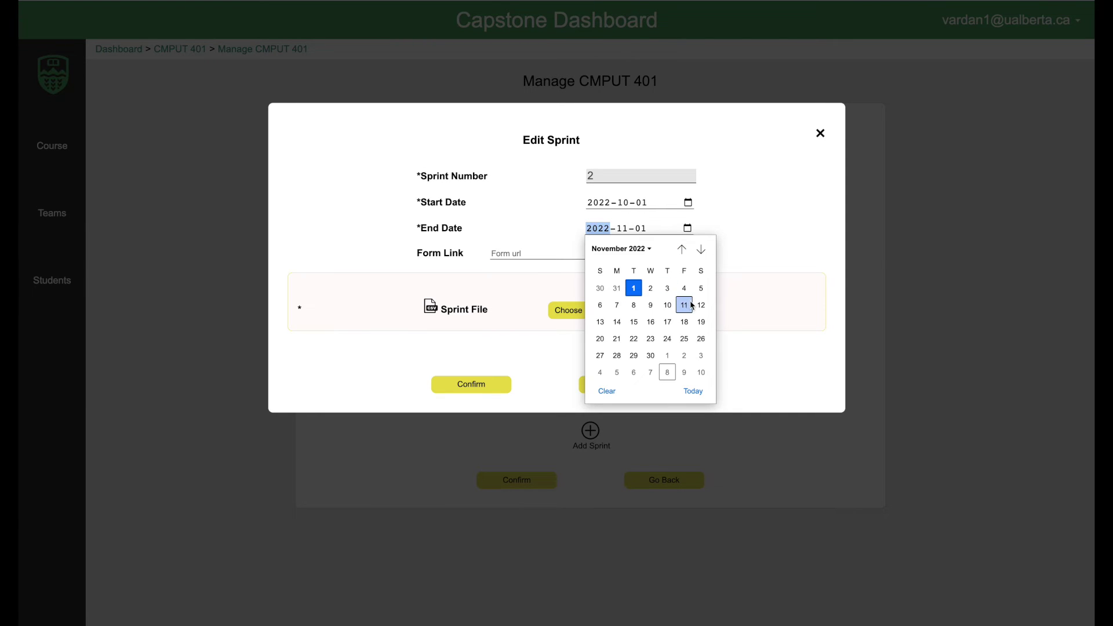
pyautogui.click(683, 305)
pyautogui.click(586, 312)
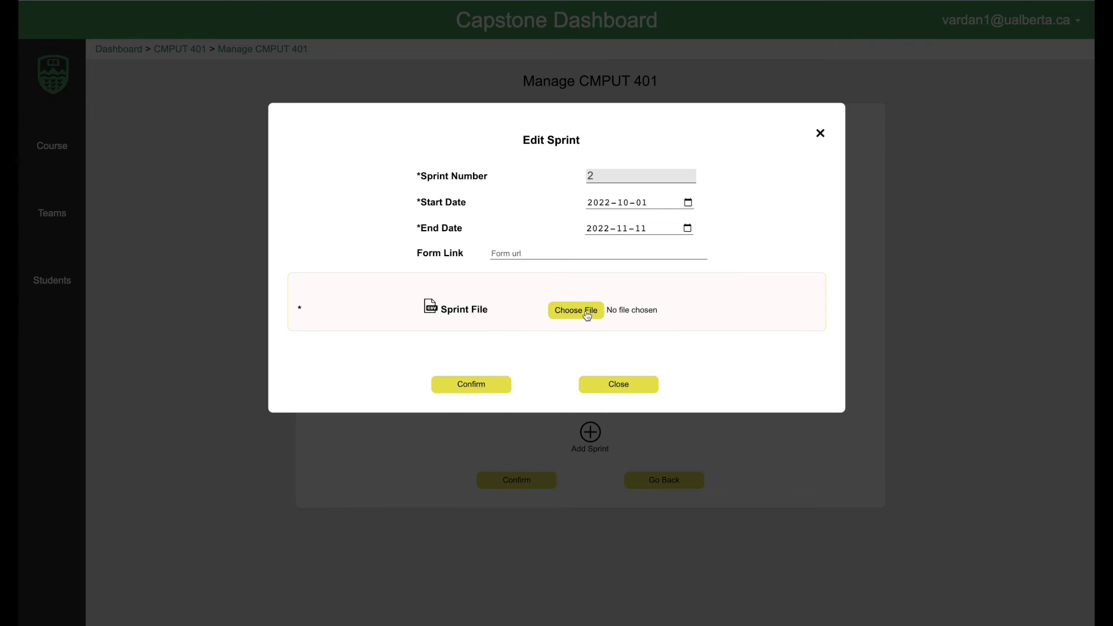
pyautogui.scroll(5, 529, 303)
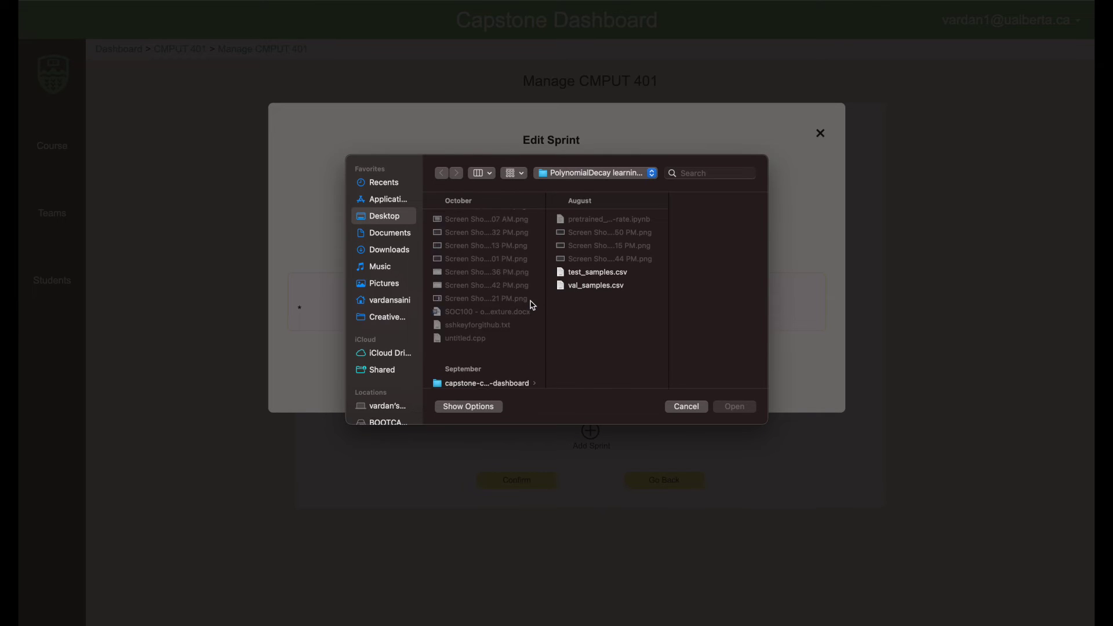
pyautogui.click(391, 250)
pyautogui.scroll(-10, 486, 260)
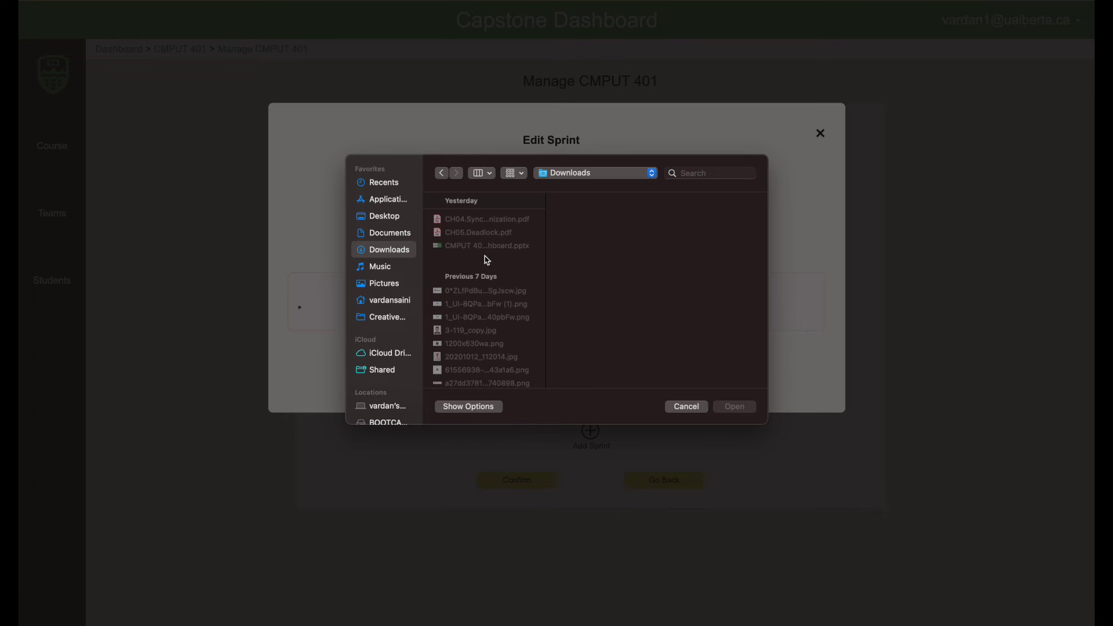
pyautogui.scroll(-10, 486, 260)
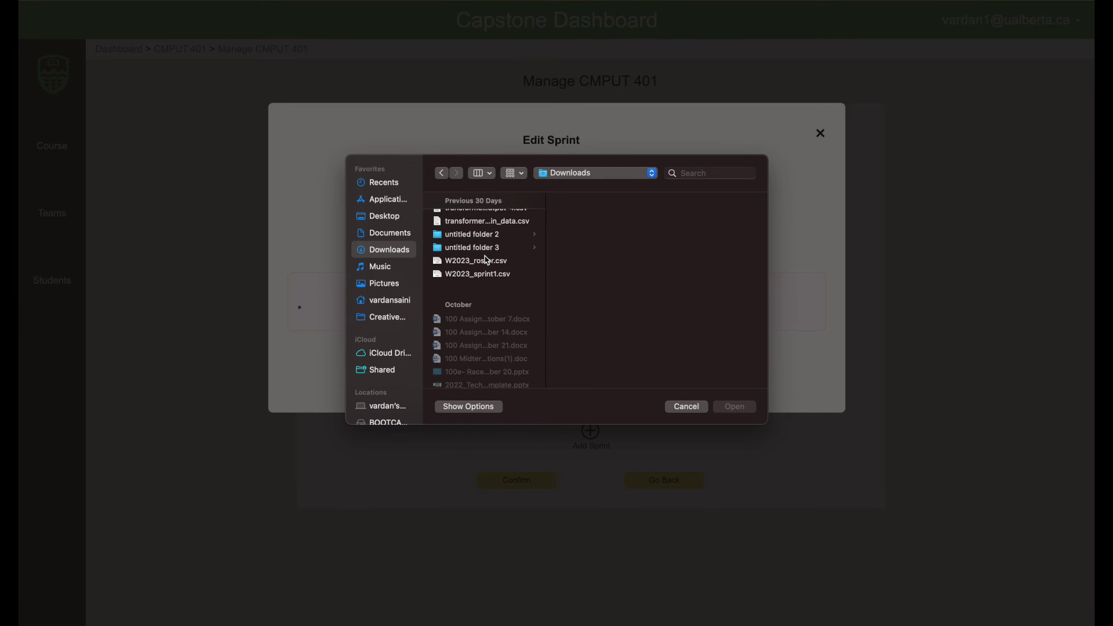
pyautogui.click(492, 309)
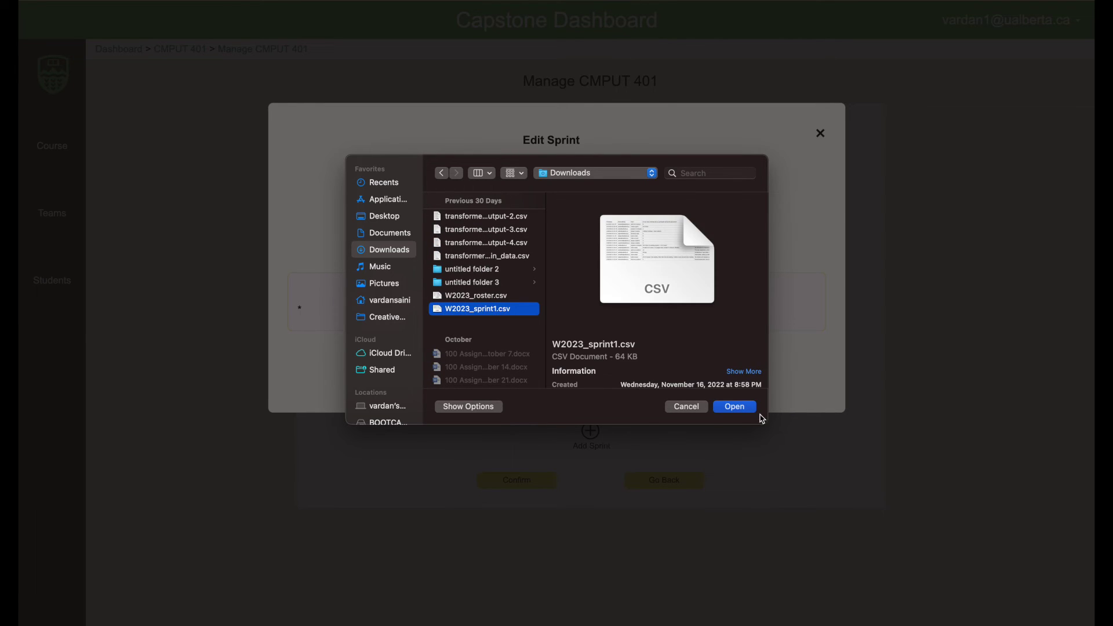
# Load the chosen csv, save the Sprint2 changes and dismiss the update message
pyautogui.click(734, 406)
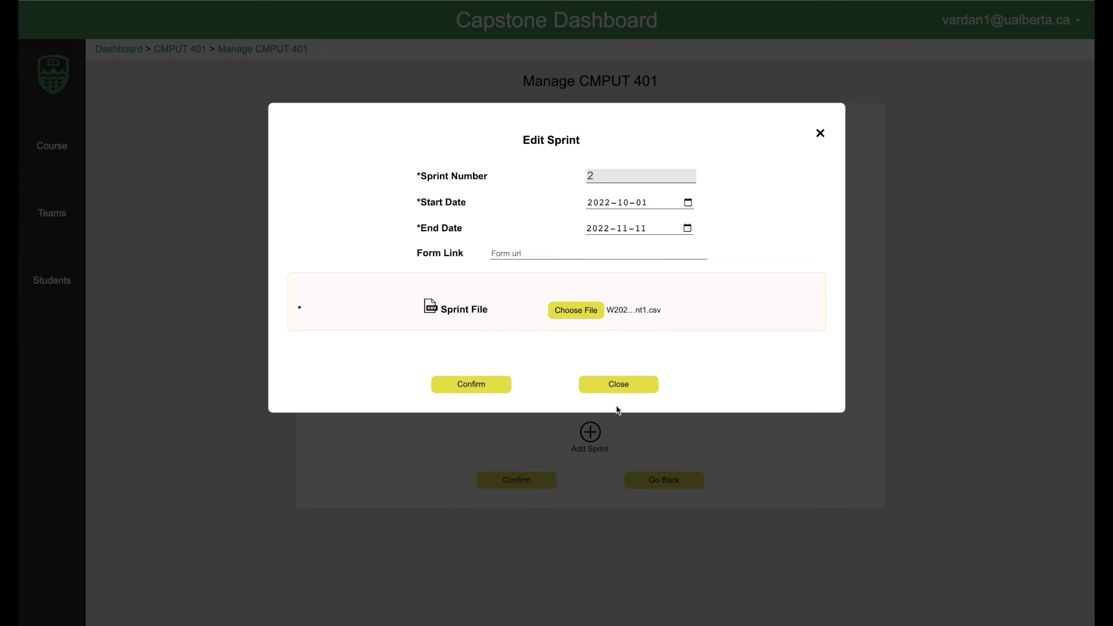
pyautogui.click(488, 386)
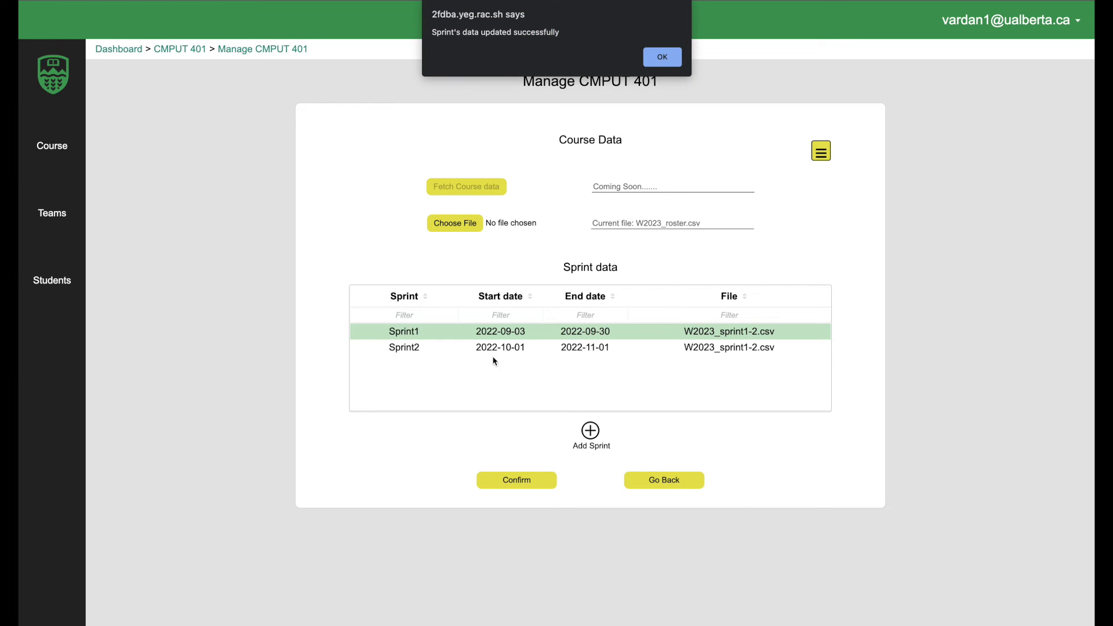
pyautogui.click(666, 58)
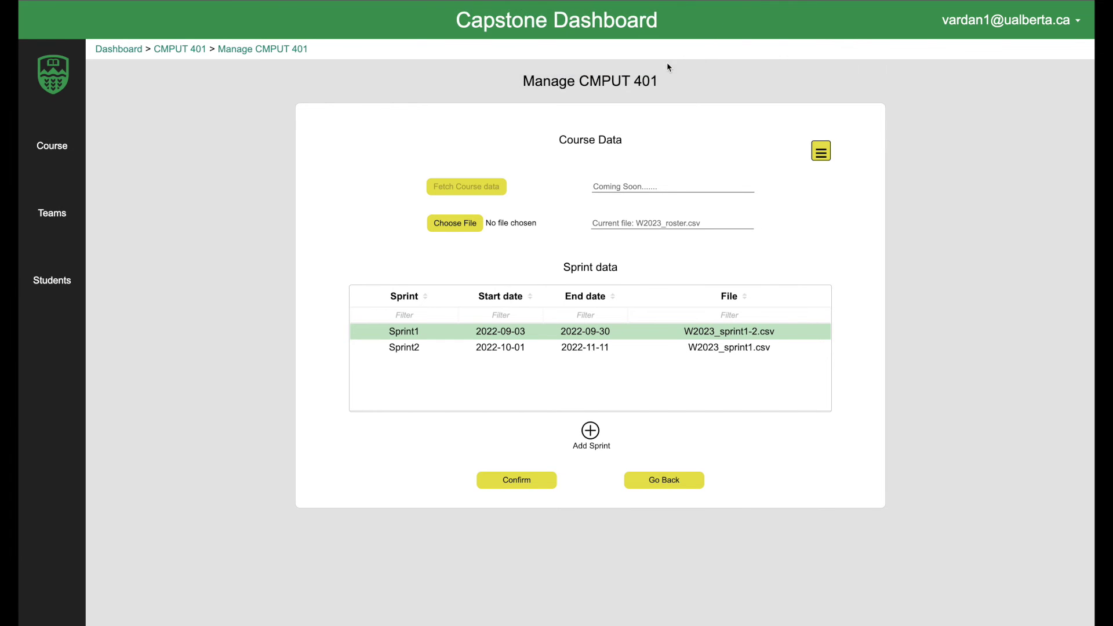
# Start a new sprint numbered 3, running 2022-12-01 to 2022-12-28
pyautogui.click(590, 436)
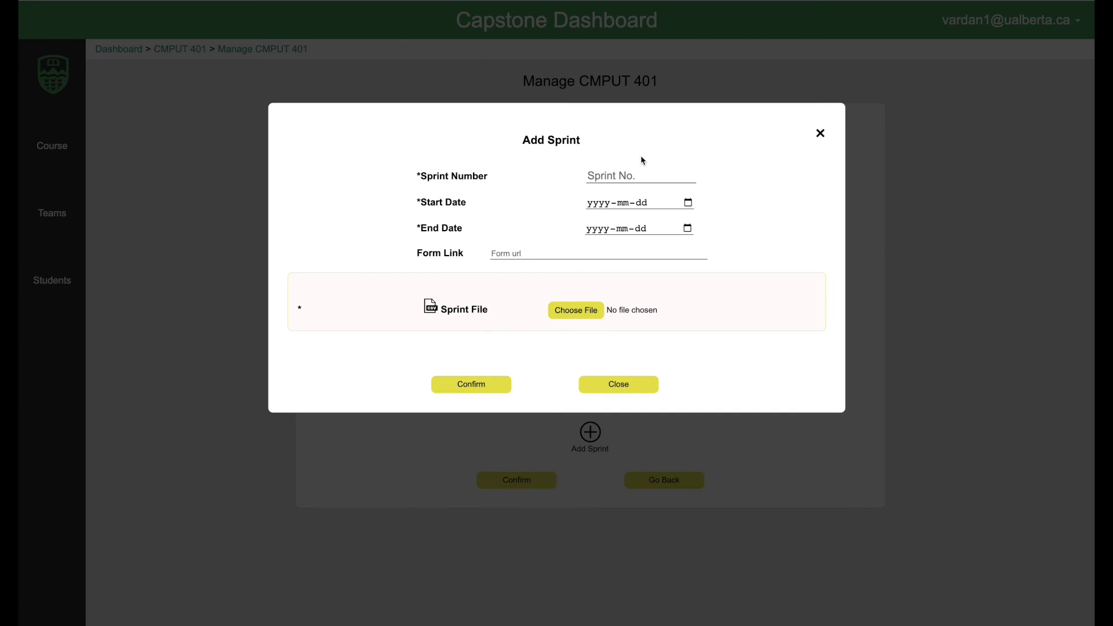
pyautogui.click(638, 177)
pyautogui.write('3')
pyautogui.click(688, 202)
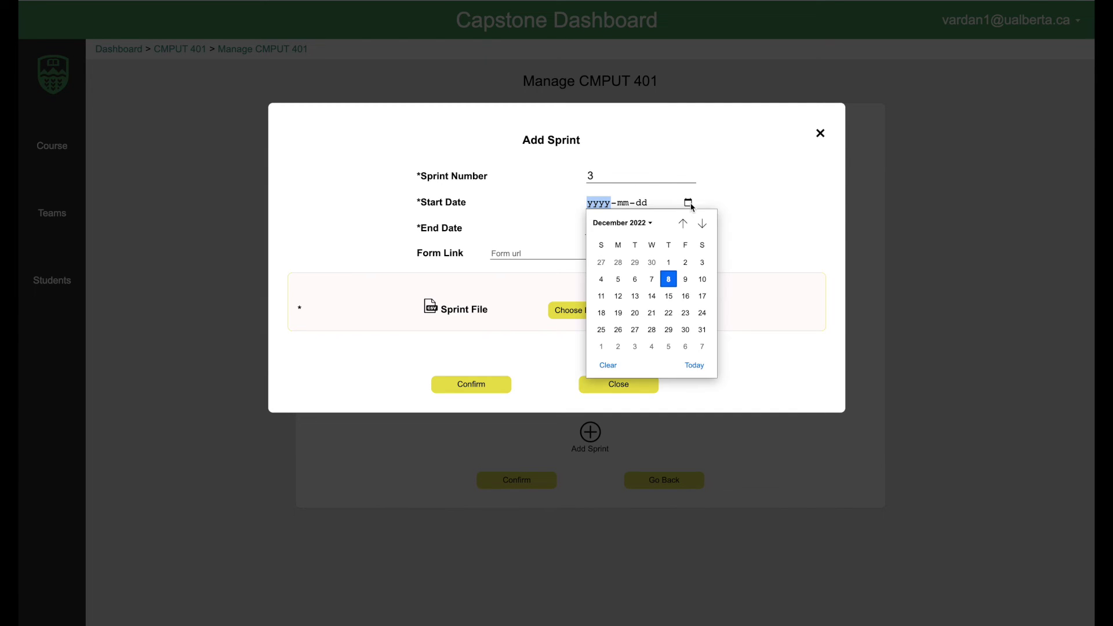
pyautogui.click(669, 262)
pyautogui.click(687, 229)
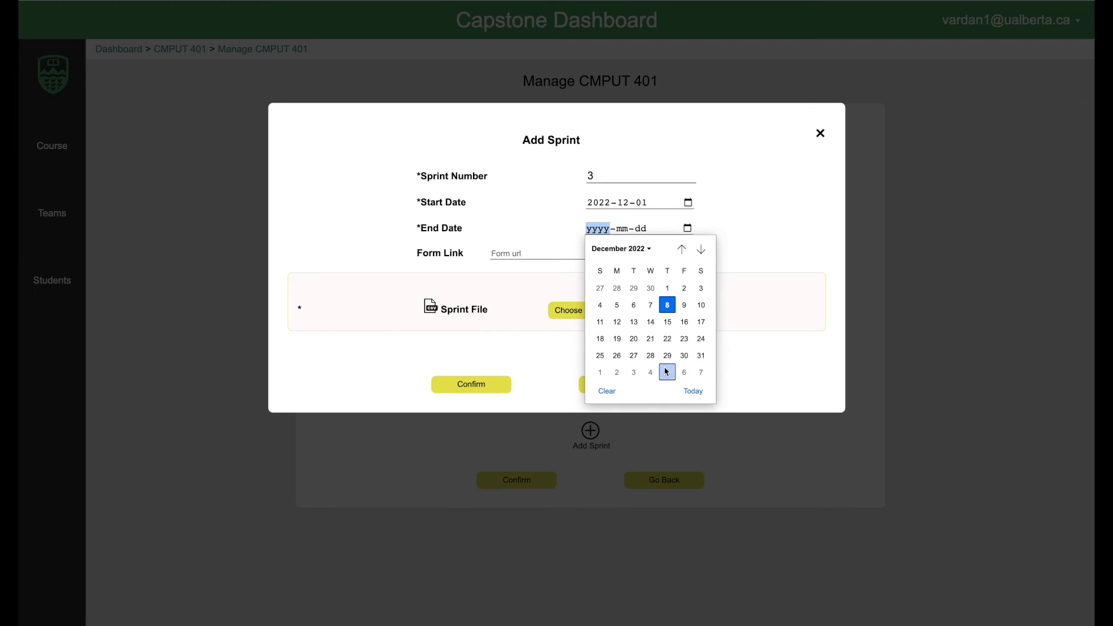
pyautogui.click(648, 354)
# Attach W2023_sprint1-2.csv as Sprint 3's file, save it and dismiss the confirmation
pyautogui.click(580, 311)
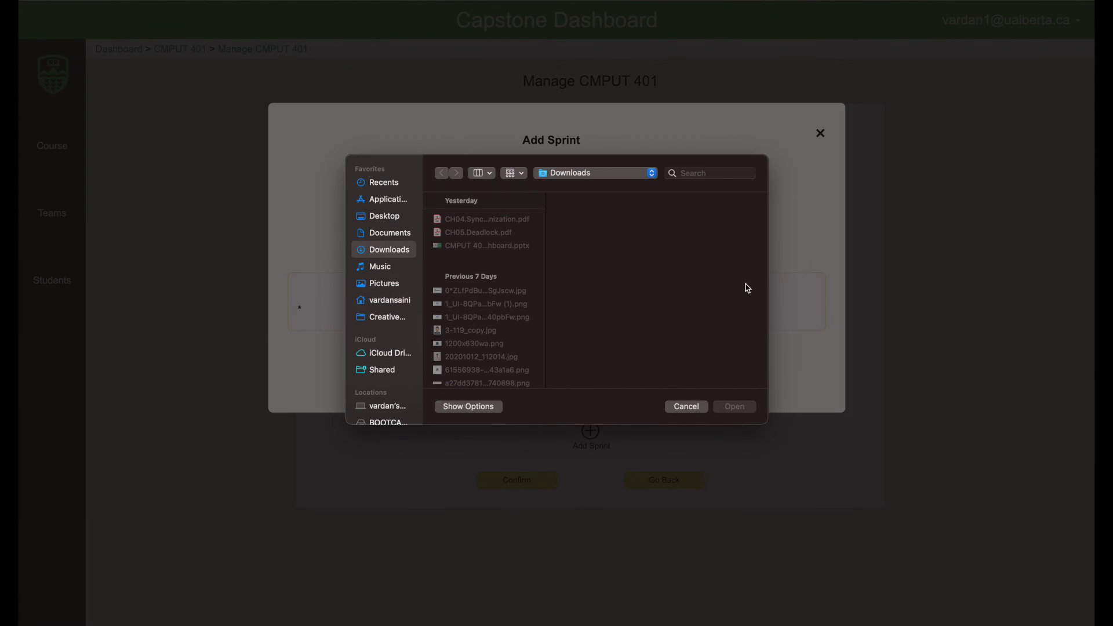
pyautogui.scroll(-10, 470, 332)
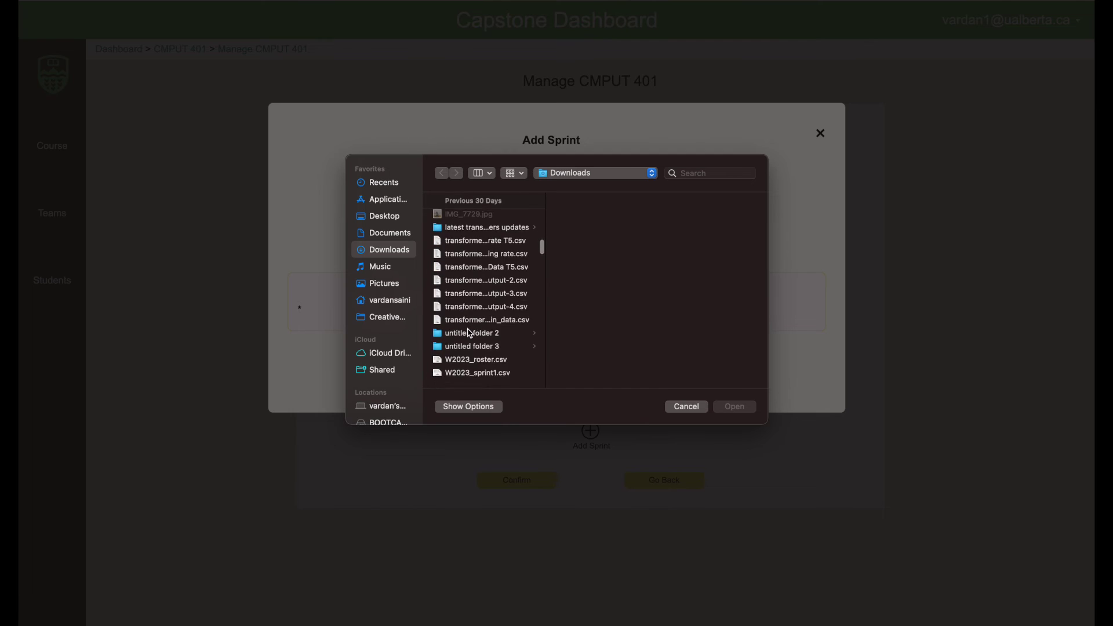
pyautogui.scroll(4, 476, 312)
pyautogui.scroll(3, 486, 279)
pyautogui.click(487, 292)
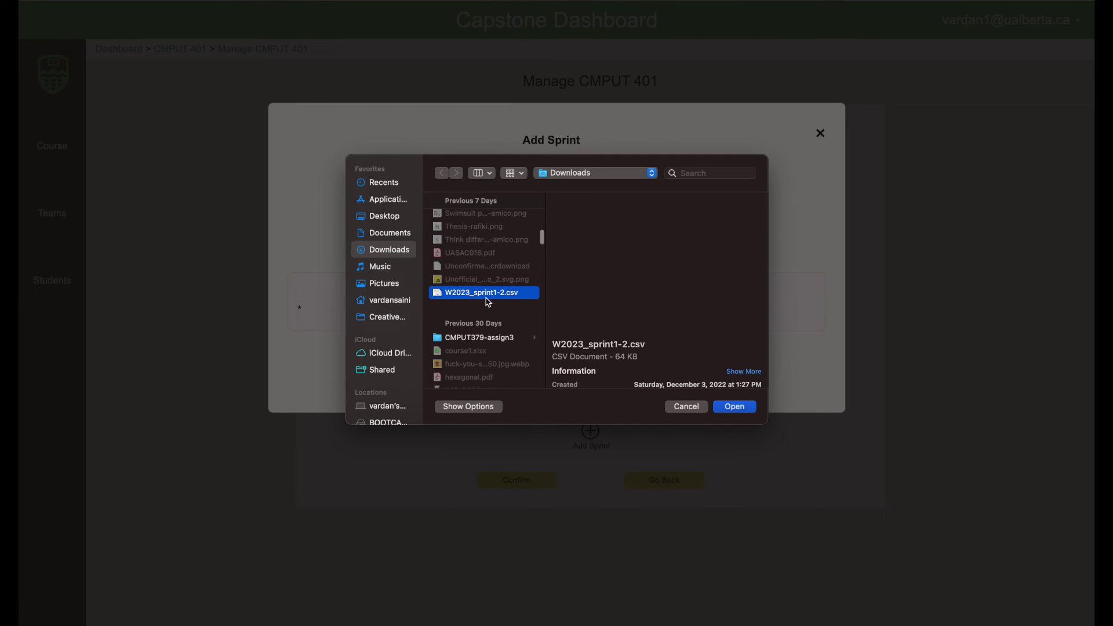
pyautogui.click(731, 406)
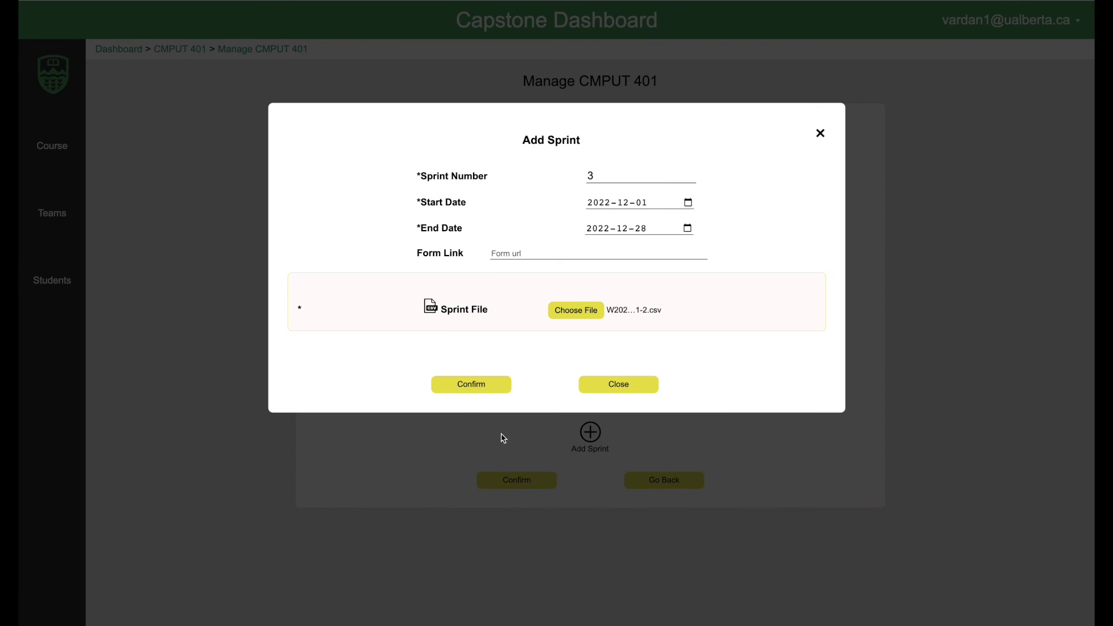
pyautogui.click(473, 383)
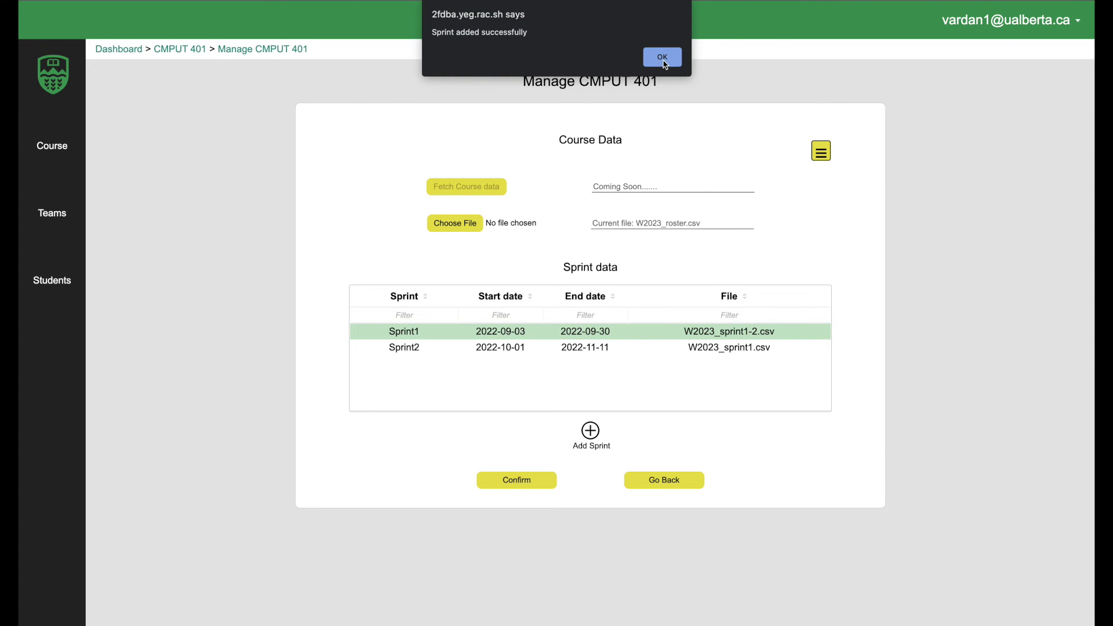
pyautogui.click(662, 58)
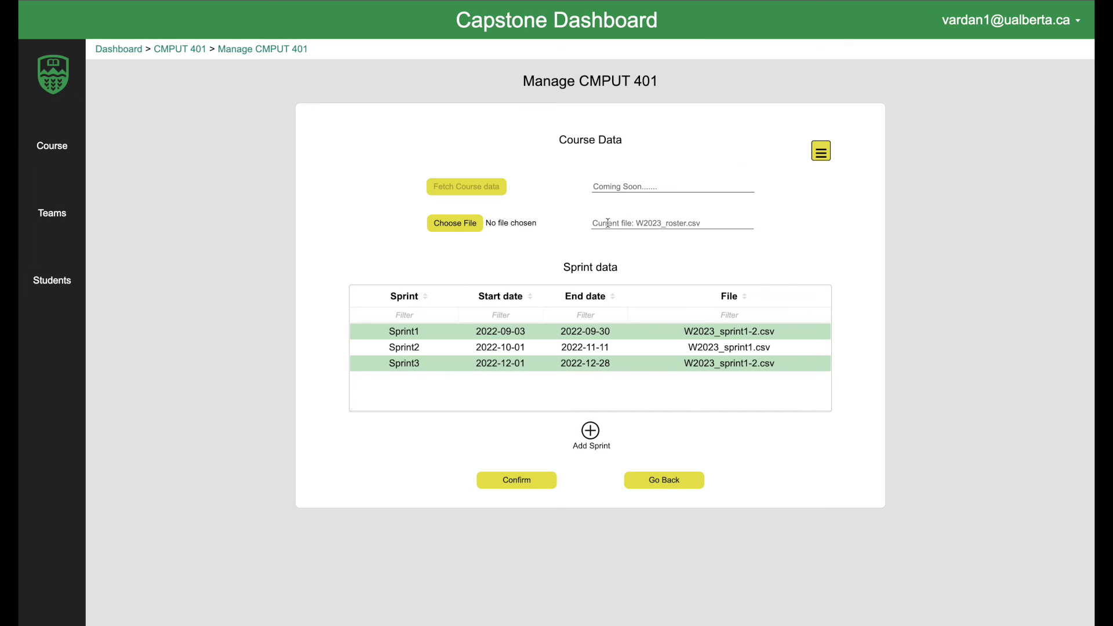
# Upload W2023_roster.csv as CMPUT 401's course data, confirm, and dismiss the alert
pyautogui.click(453, 225)
pyautogui.scroll(-15, 510, 312)
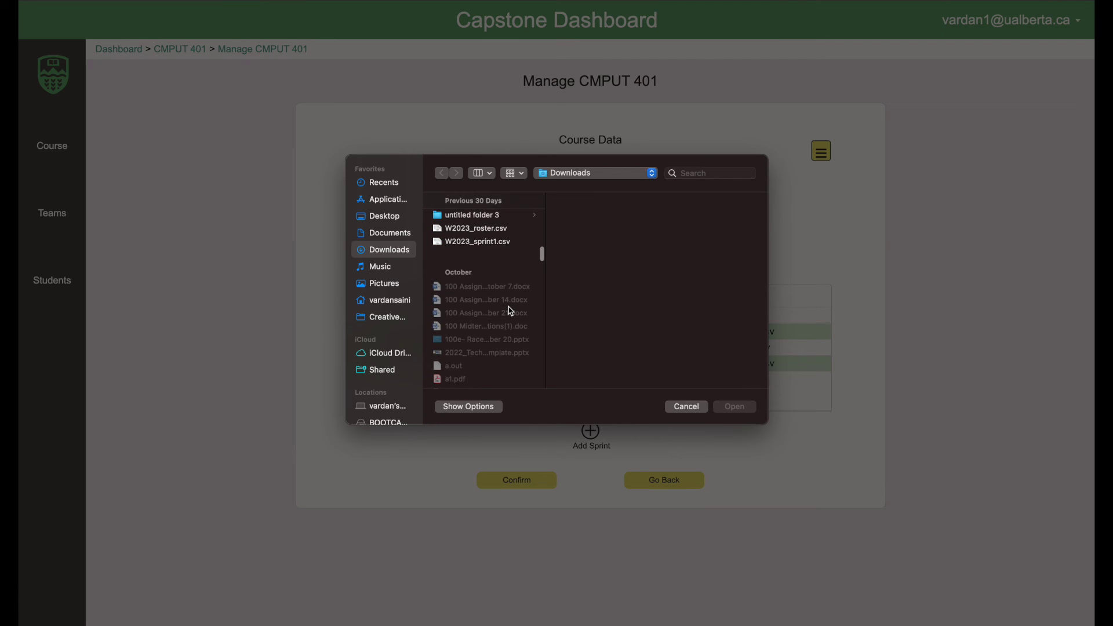
pyautogui.click(493, 253)
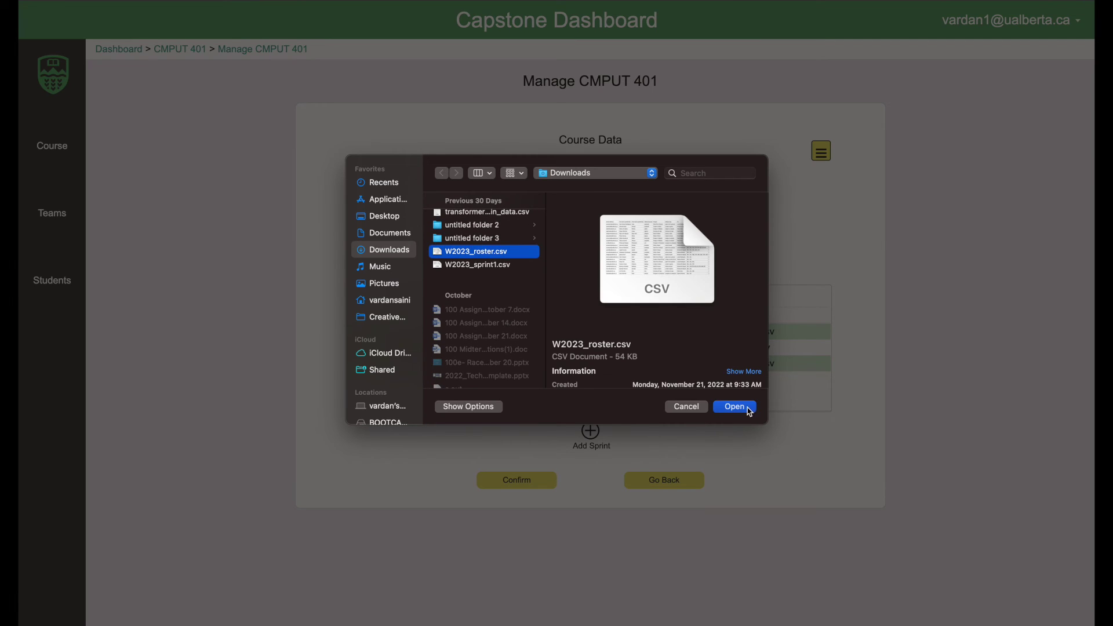
pyautogui.click(747, 407)
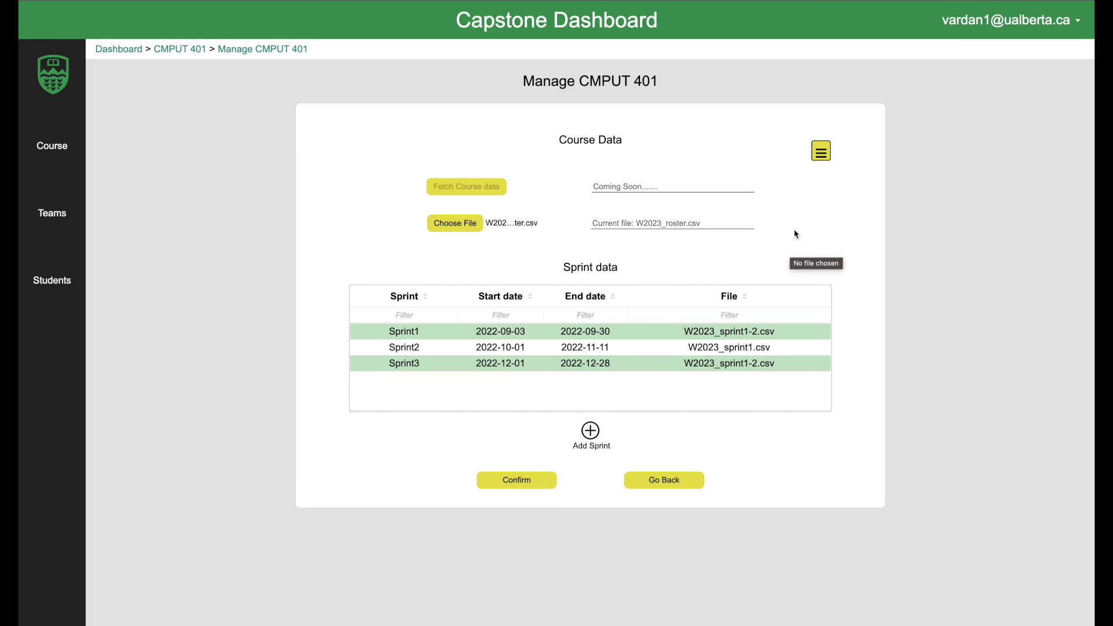
pyautogui.click(537, 489)
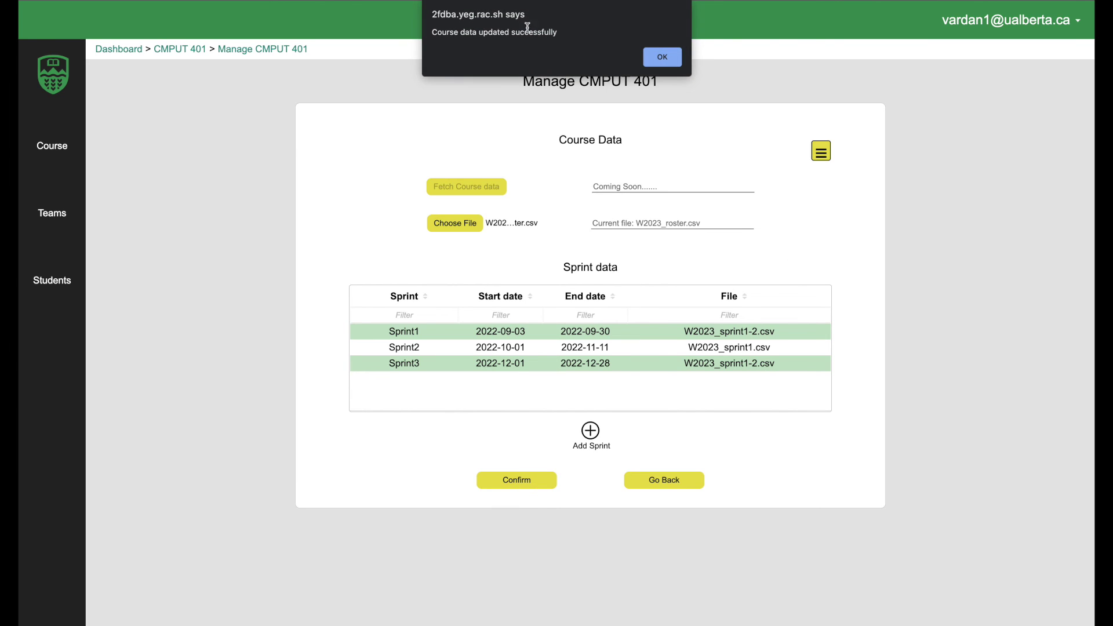
pyautogui.click(666, 58)
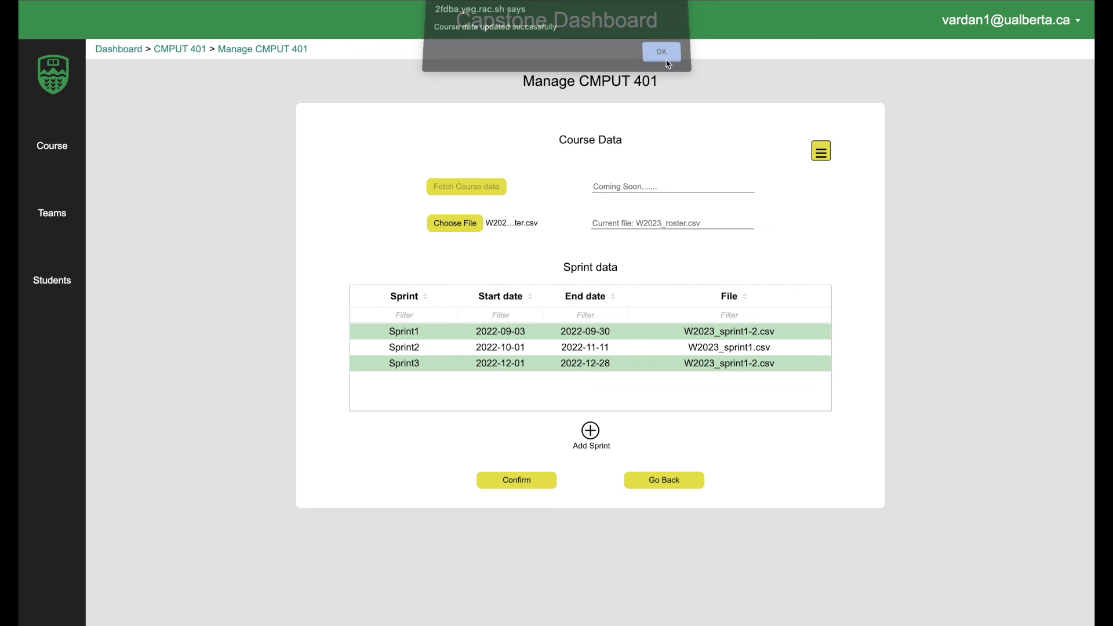
# From the Dashboard, start course testing123 with GitHub, team structure and student experience form enabled
pyautogui.click(679, 485)
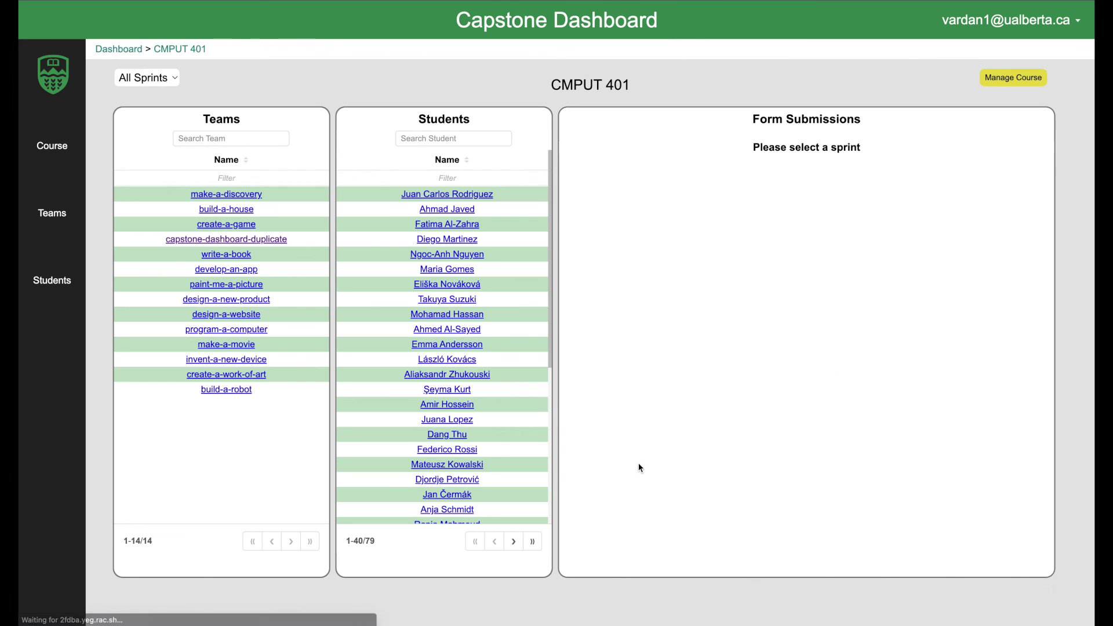
pyautogui.click(120, 49)
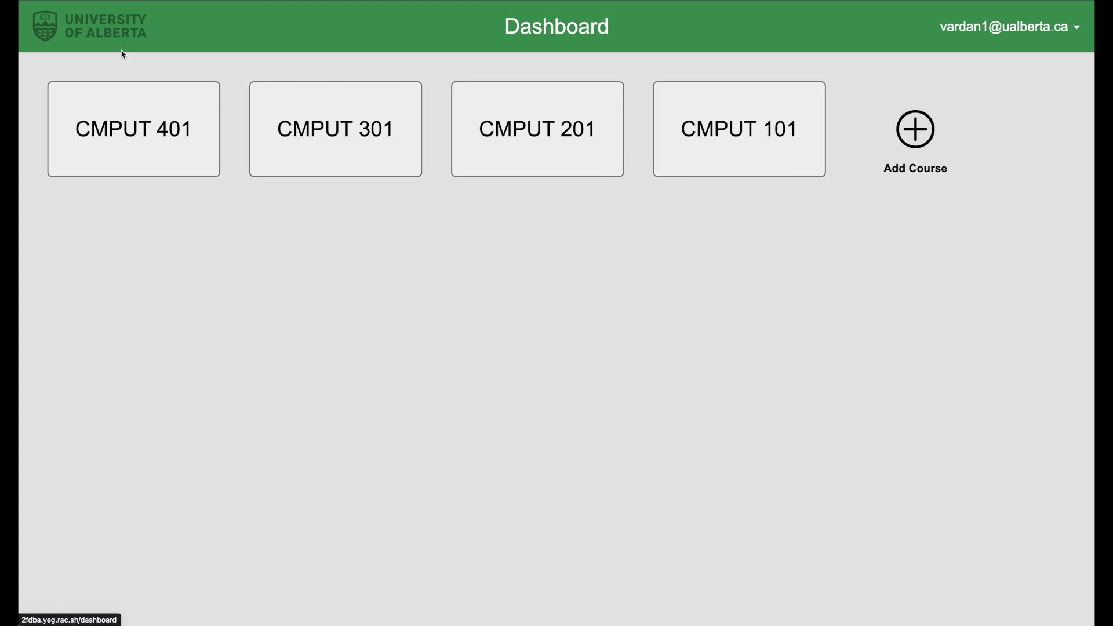
pyautogui.click(908, 157)
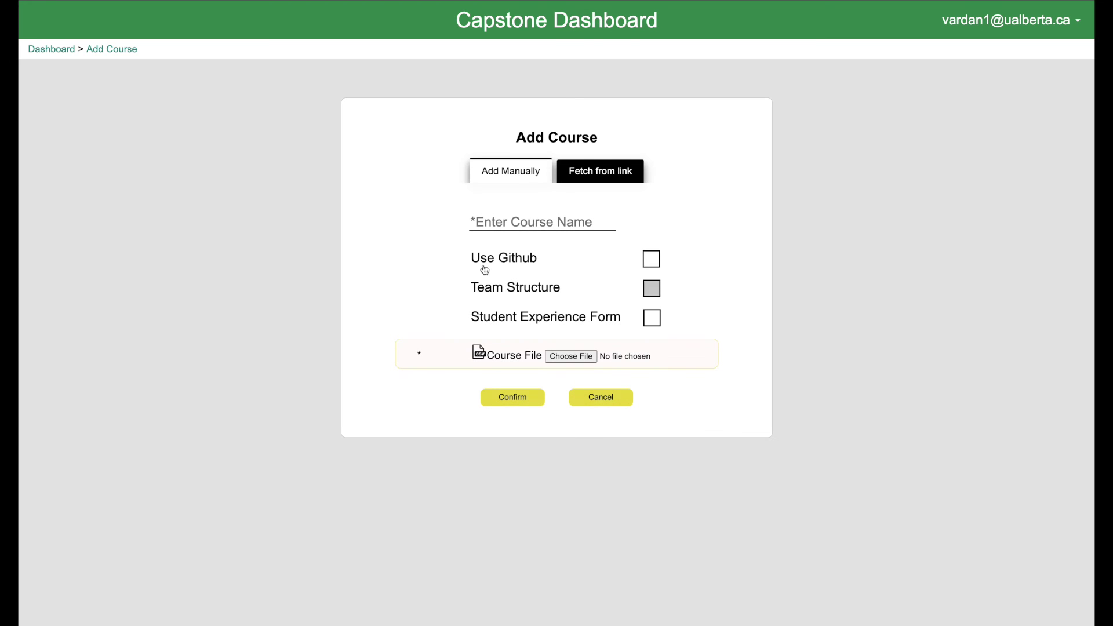
pyautogui.write('te')
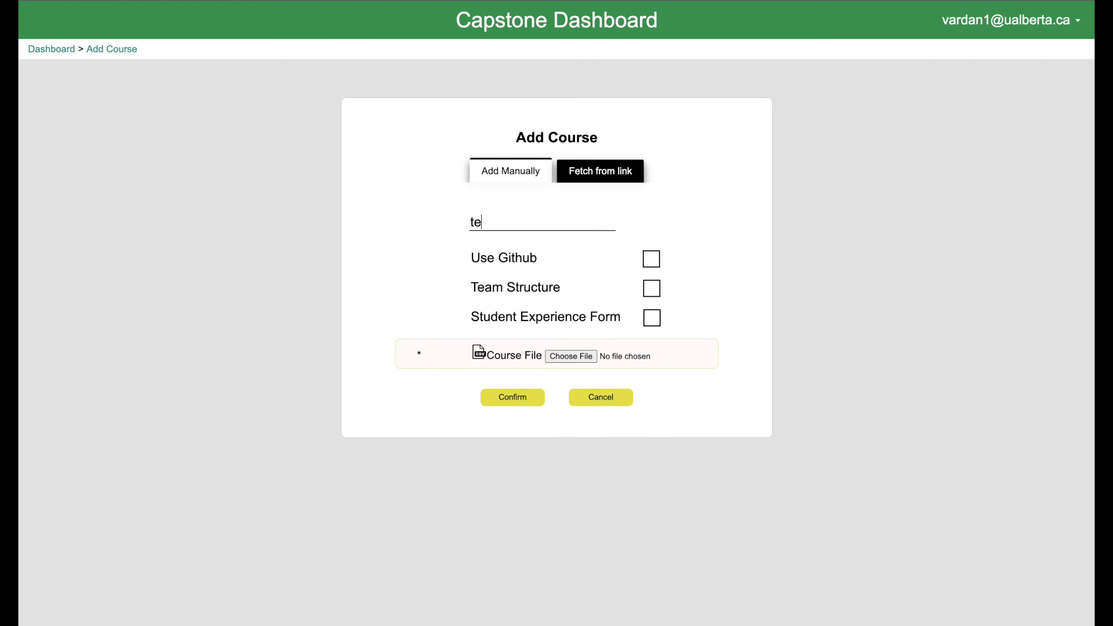
pyautogui.write('sting123')
pyautogui.click(655, 261)
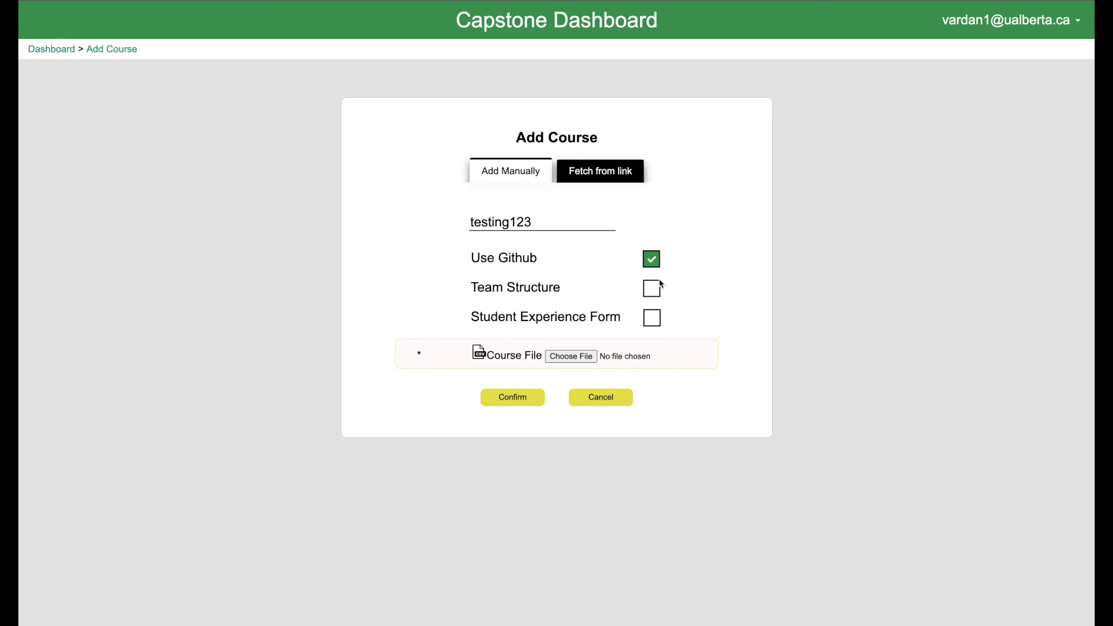
pyautogui.click(655, 287)
pyautogui.click(654, 319)
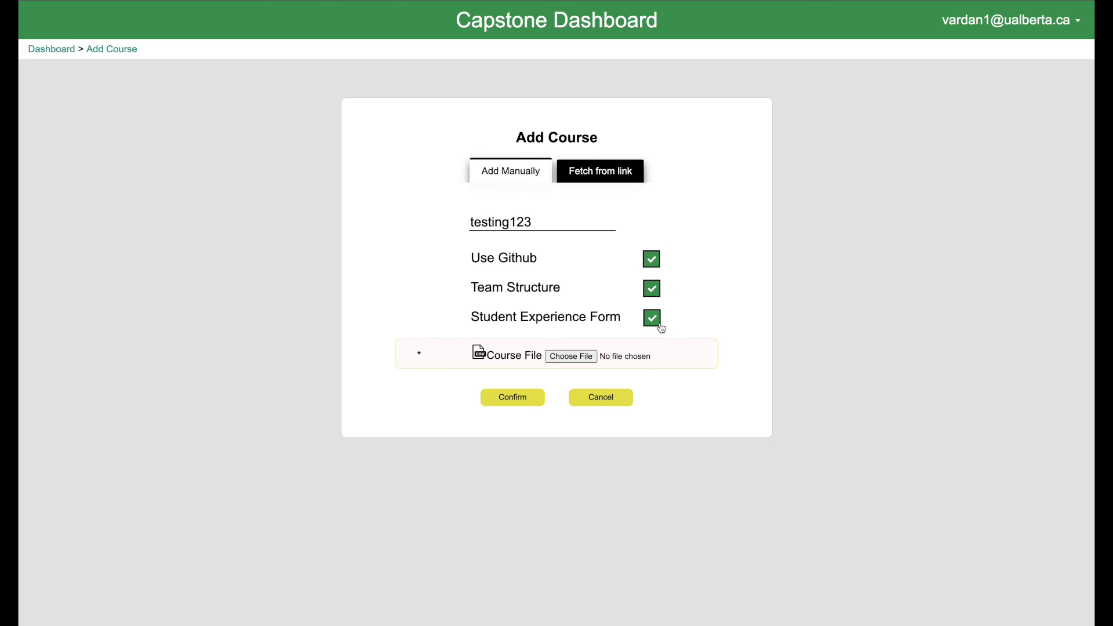
# Load W2023_roster.csv as the course file, create testing123 and dismiss the message
pyautogui.click(571, 356)
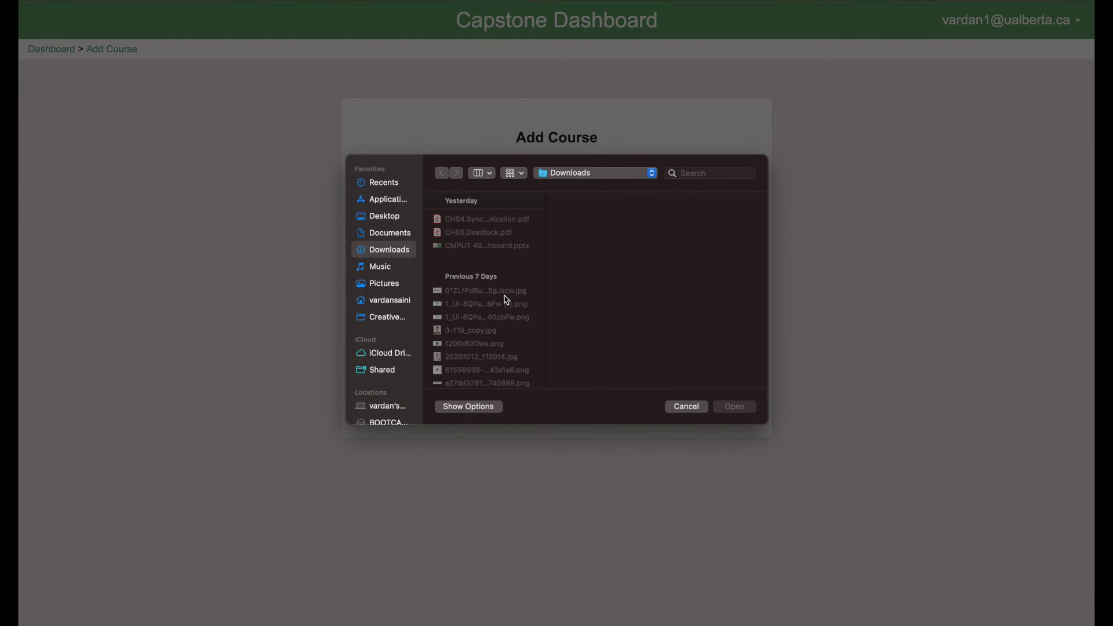
pyautogui.scroll(-5, 505, 298)
pyautogui.scroll(-5, 506, 299)
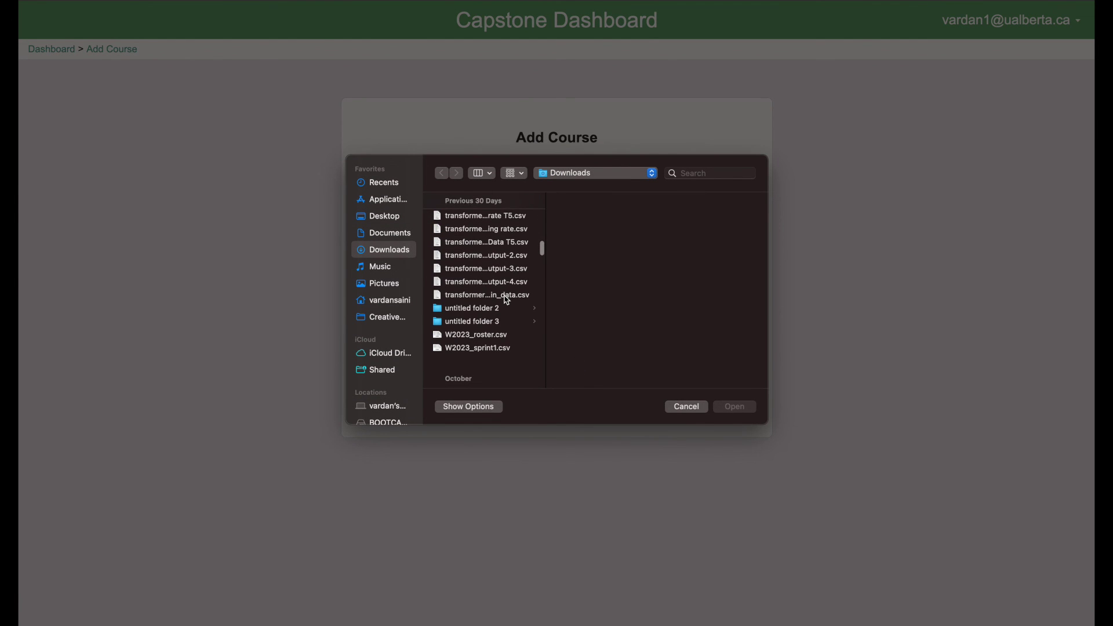
pyautogui.click(498, 335)
pyautogui.click(729, 407)
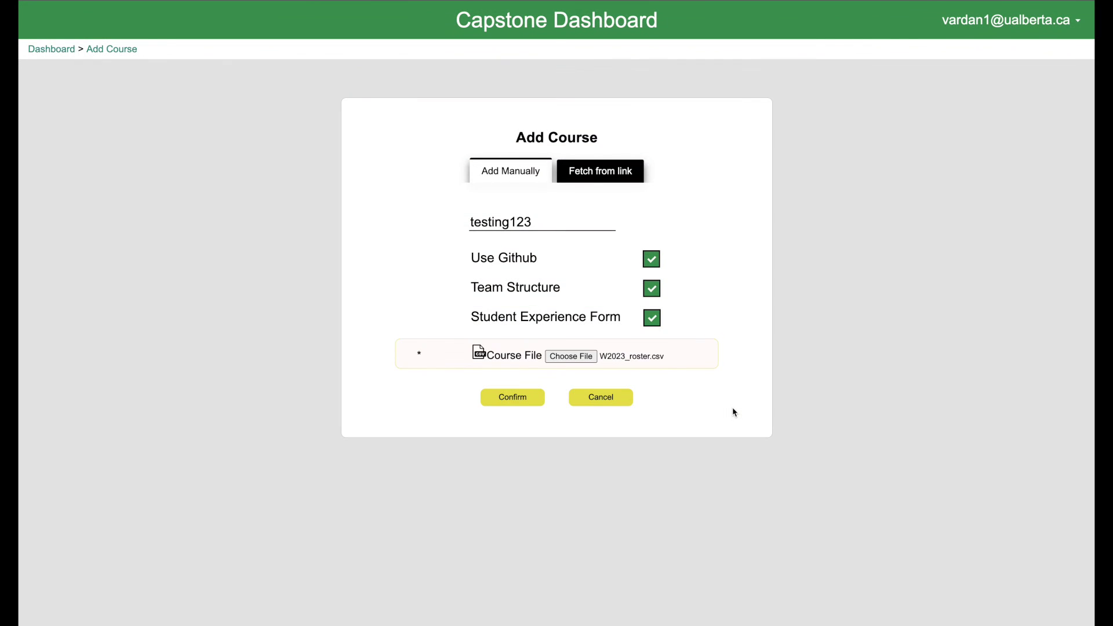
pyautogui.click(517, 403)
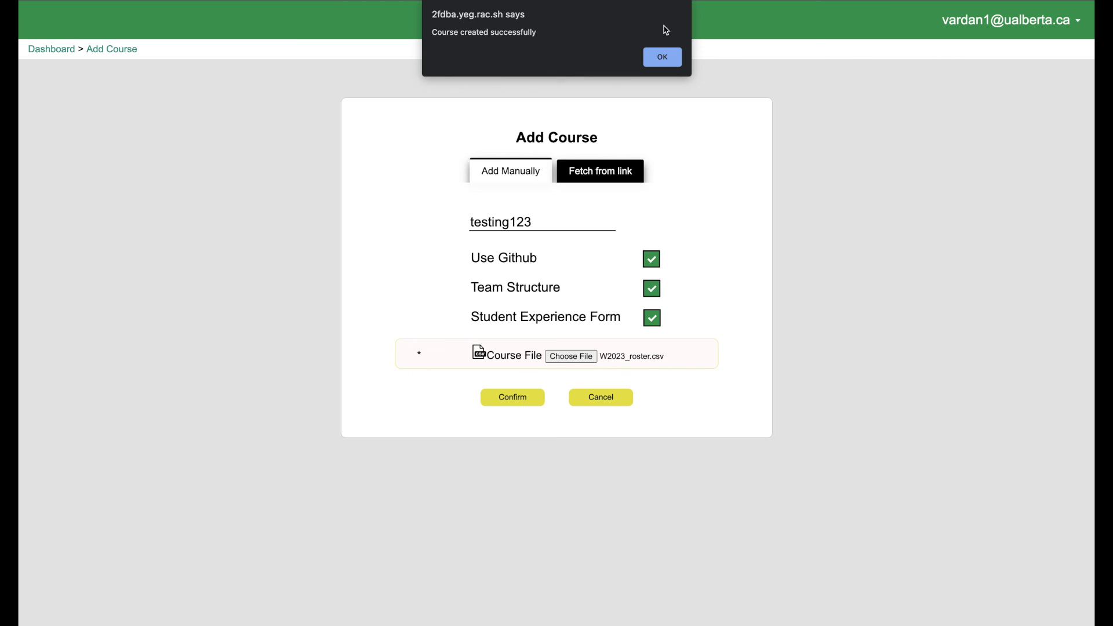
pyautogui.click(664, 55)
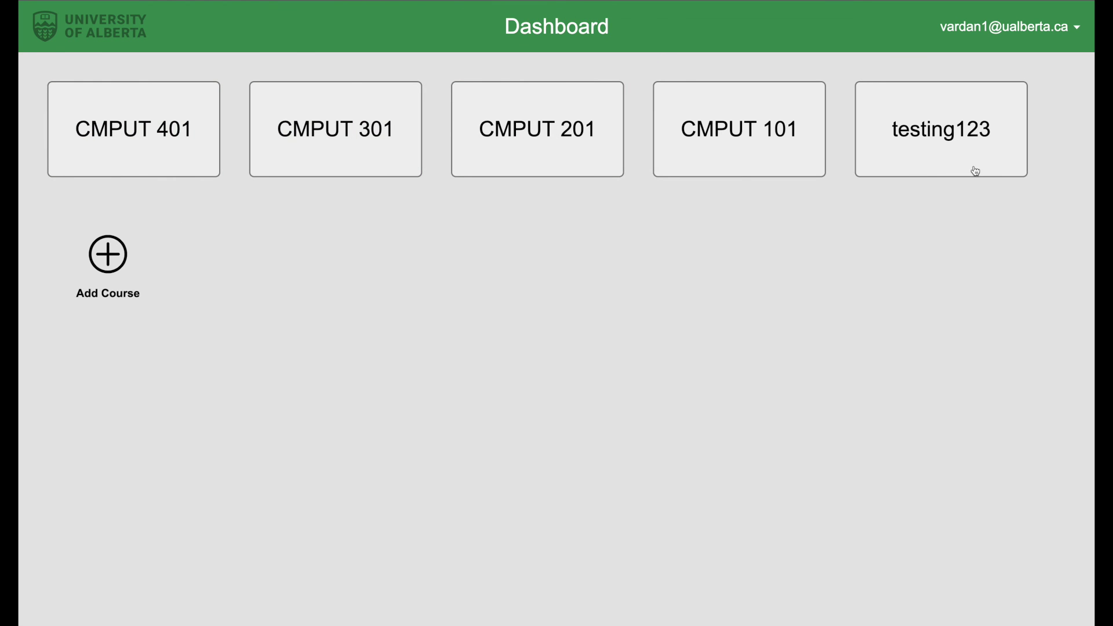
# View the testing123 course overview, return to the Dashboard, and log out
pyautogui.click(945, 153)
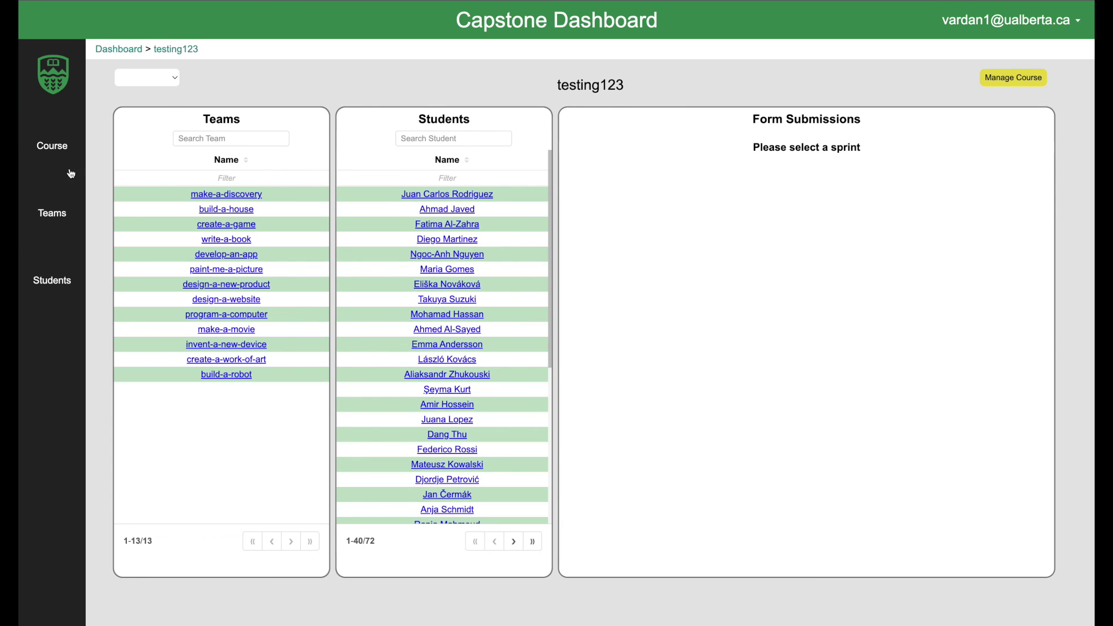
pyautogui.click(103, 248)
pyautogui.click(86, 141)
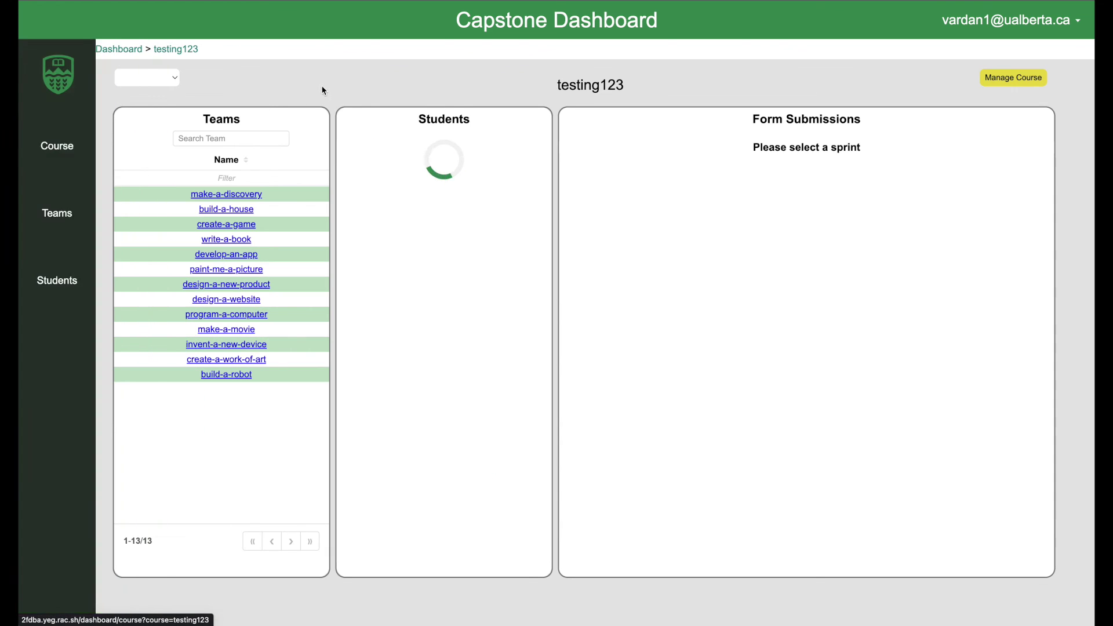
pyautogui.click(112, 47)
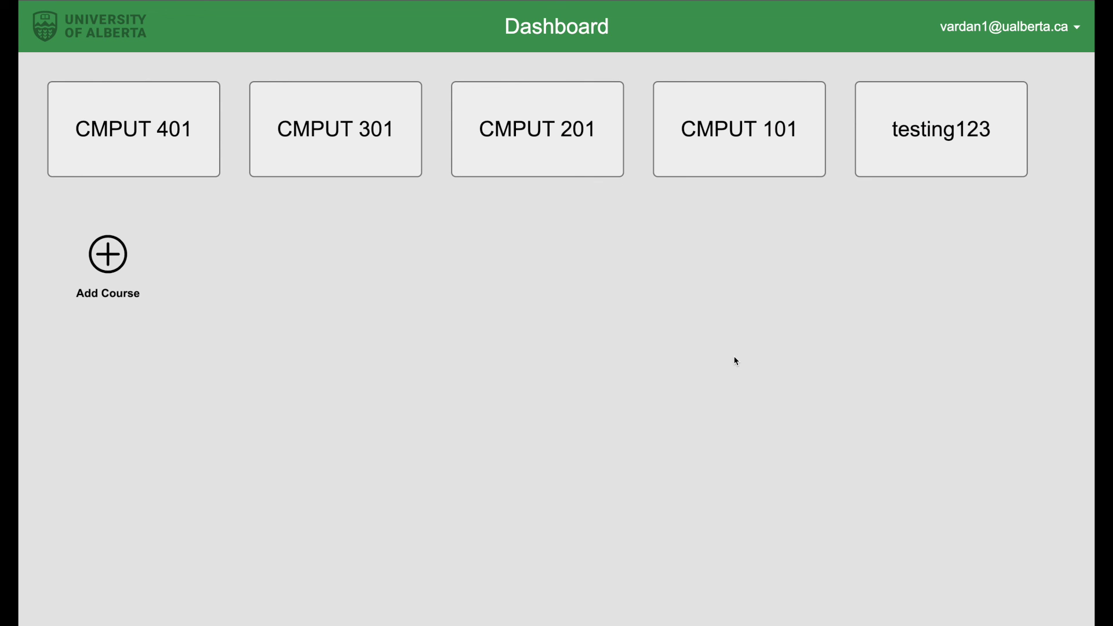
pyautogui.click(1023, 35)
pyautogui.click(1025, 69)
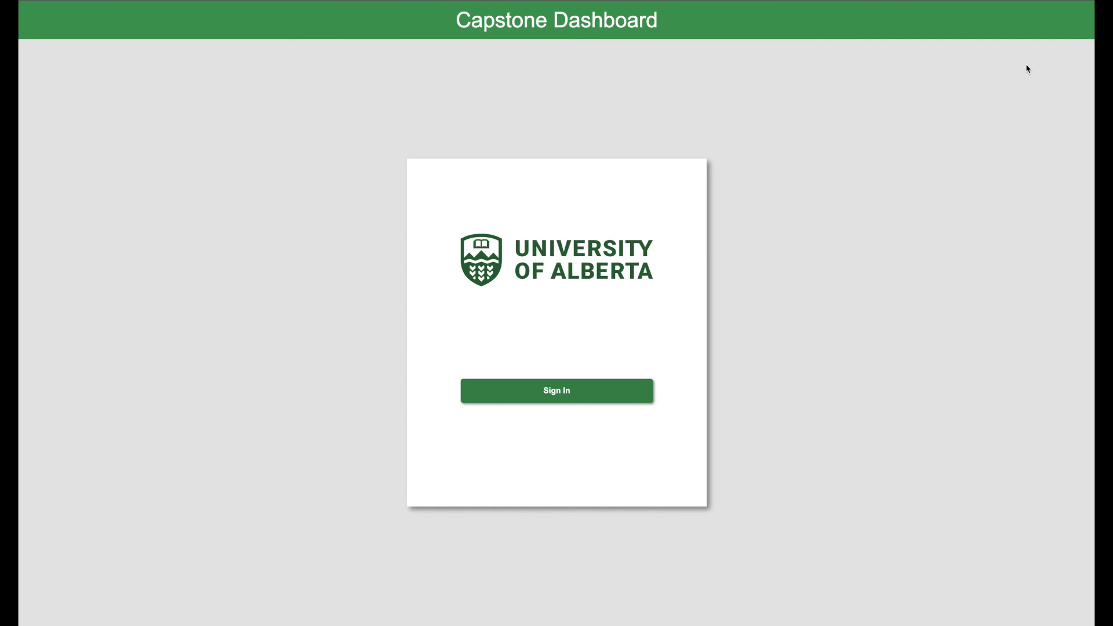